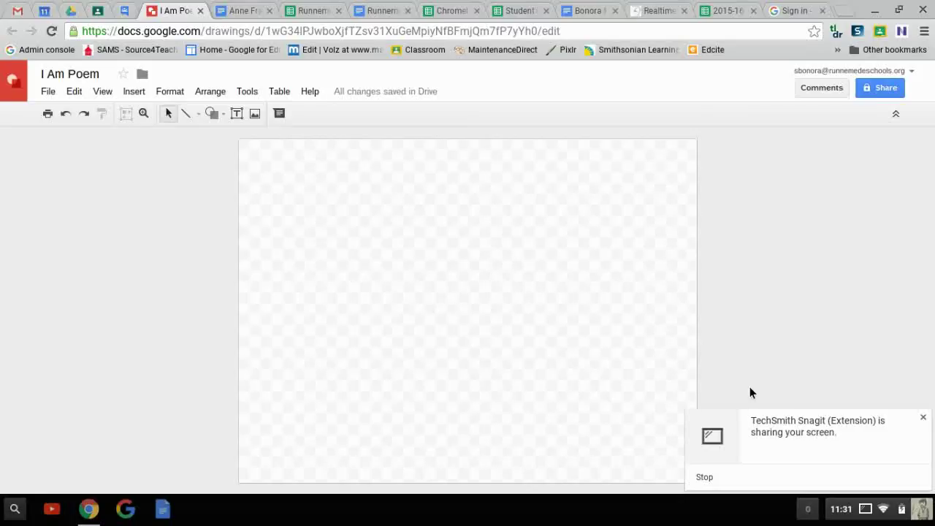
Dismiss the screen-sharing notification over the blank I Am Poem drawing
left_click(922, 417)
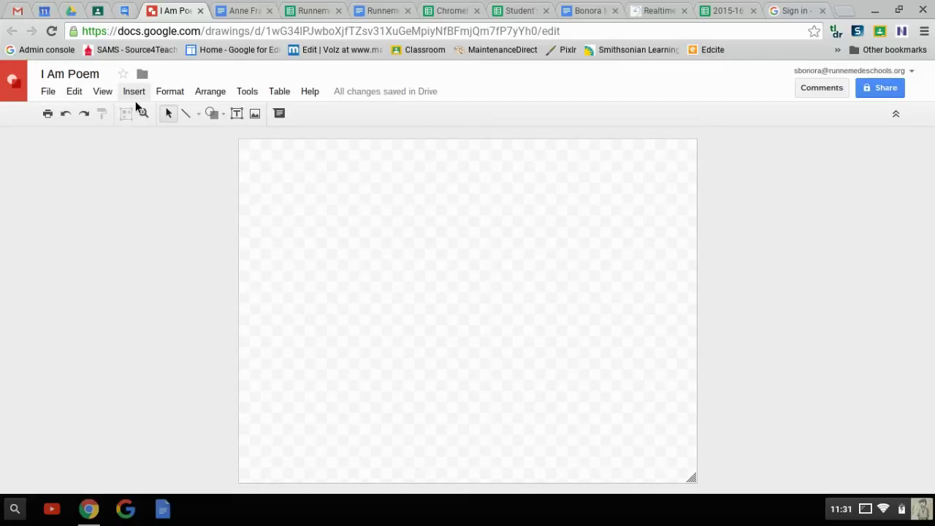
Insert word art reading 'I am...' and drag it to the top of the canvas
left_click(136, 97)
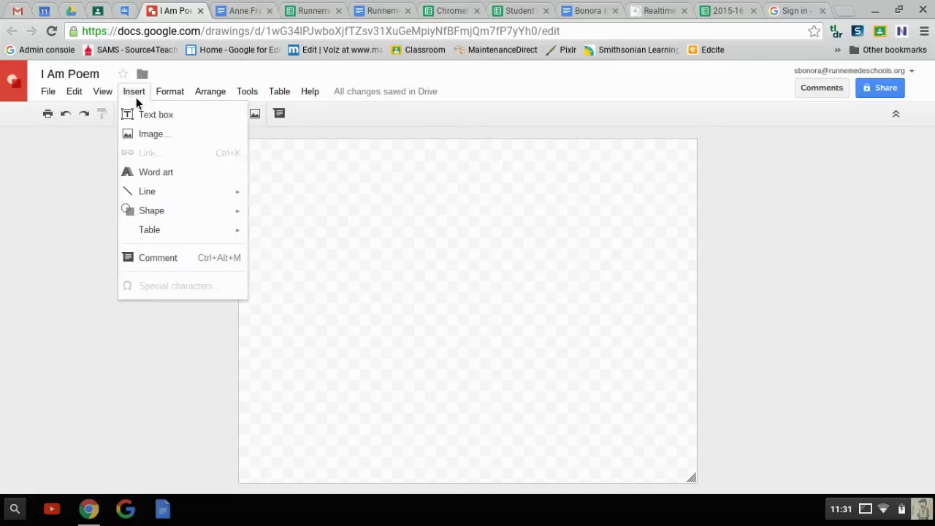
left_click(152, 173)
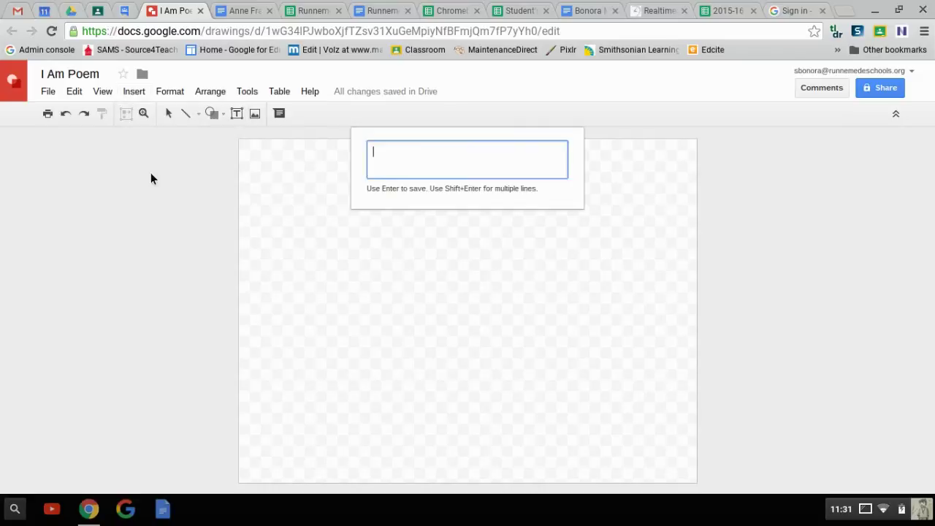
type("I am...")
key("Return")
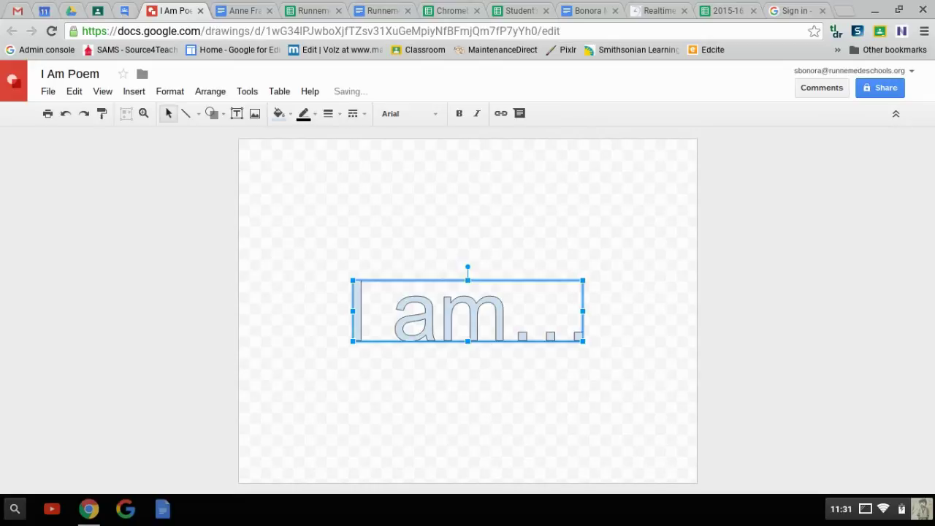
left_click_drag(448, 277, 461, 150)
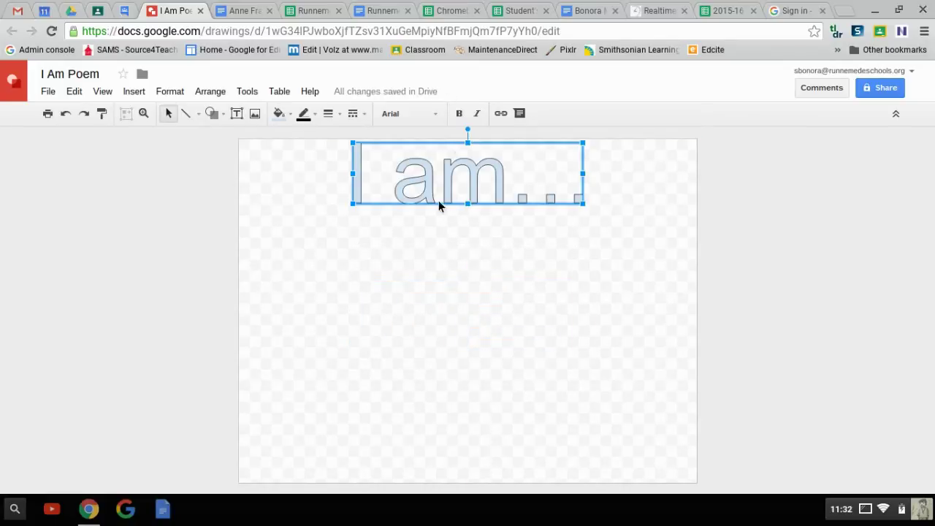
Make the 'I am...' word art bold Coming Soon with a thick outline, shifted slightly lower
left_click(413, 117)
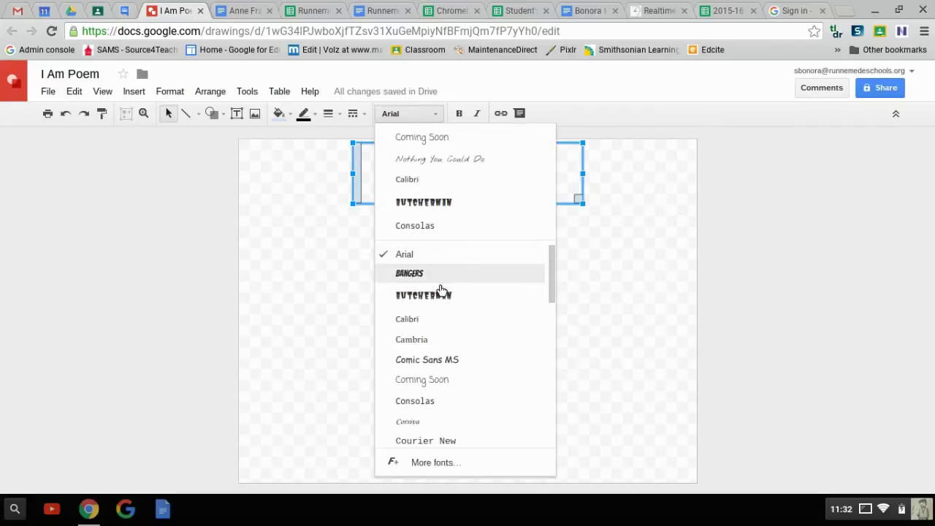
left_click(435, 380)
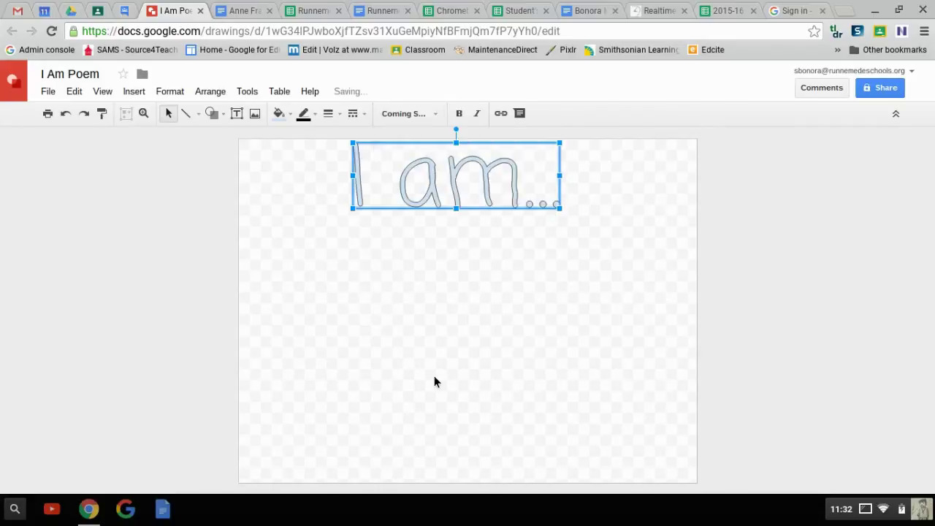
left_click(459, 117)
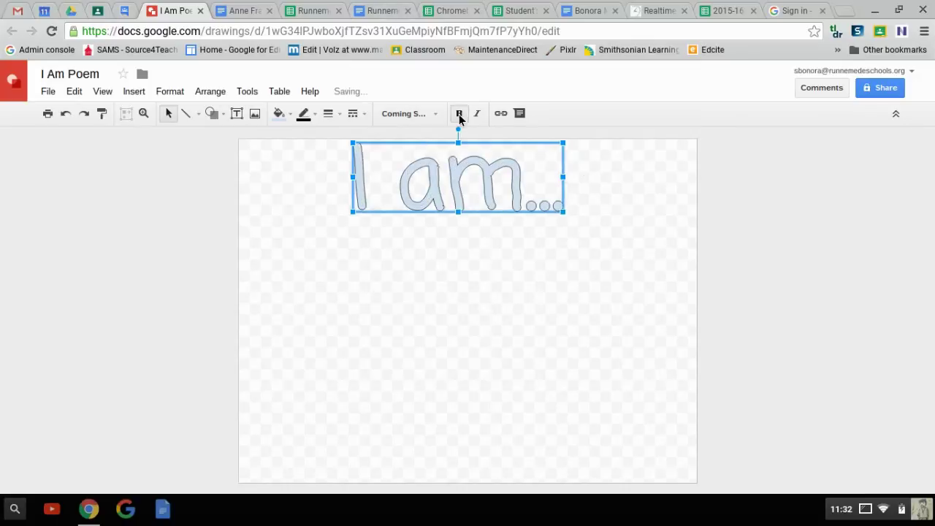
left_click(329, 116)
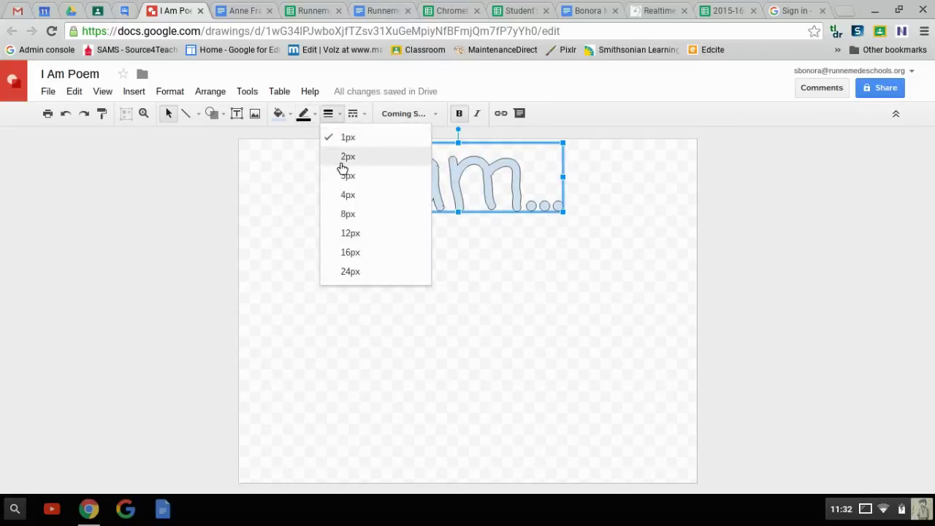
left_click(350, 222)
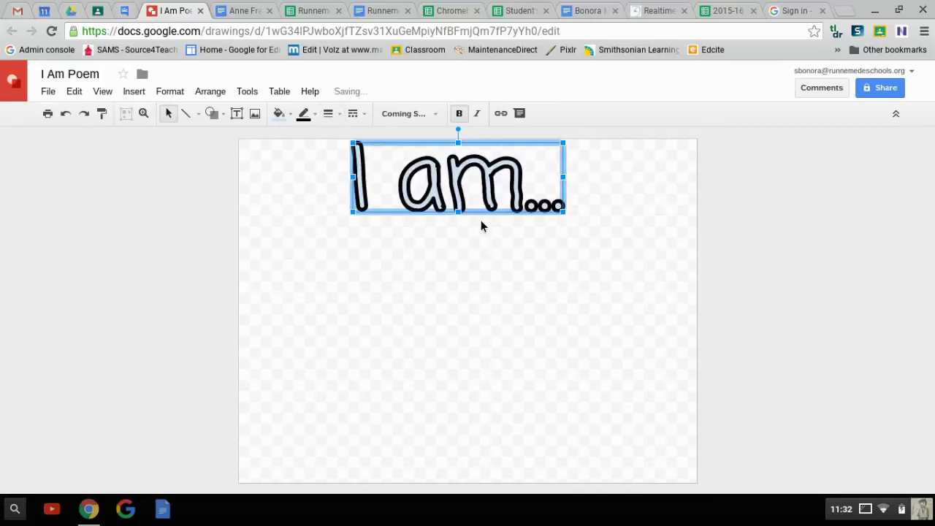
left_click_drag(496, 216, 510, 259)
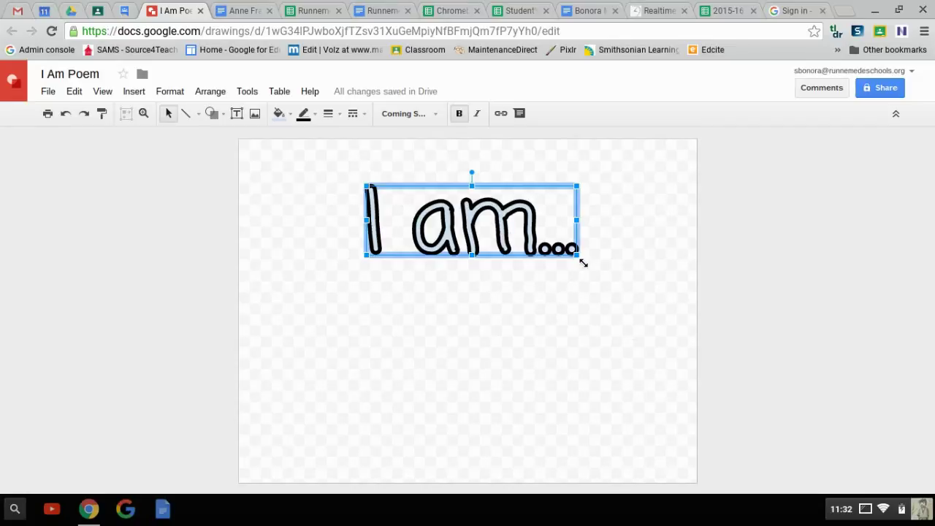
Shrink and widen the 'I am...' word art, then place it at the top centre
left_click_drag(582, 259, 423, 235)
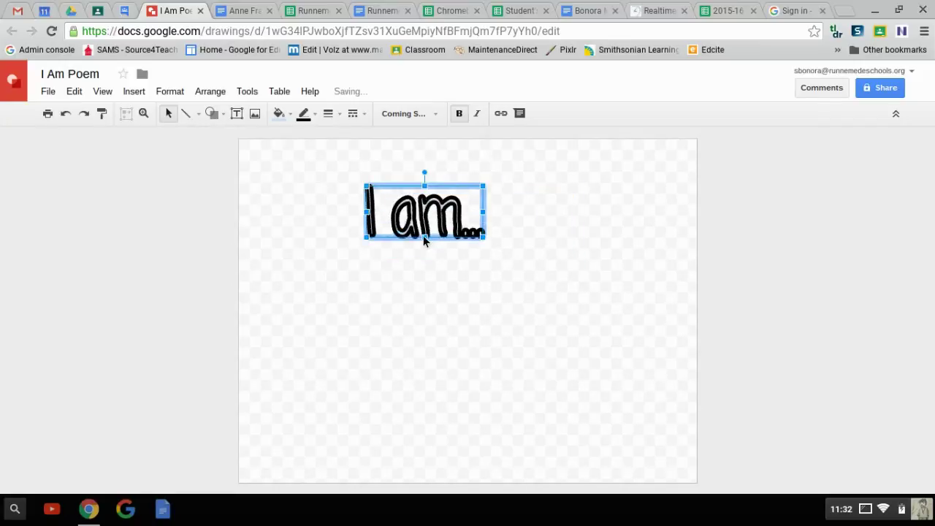
left_click_drag(482, 211, 522, 215)
left_click(427, 181)
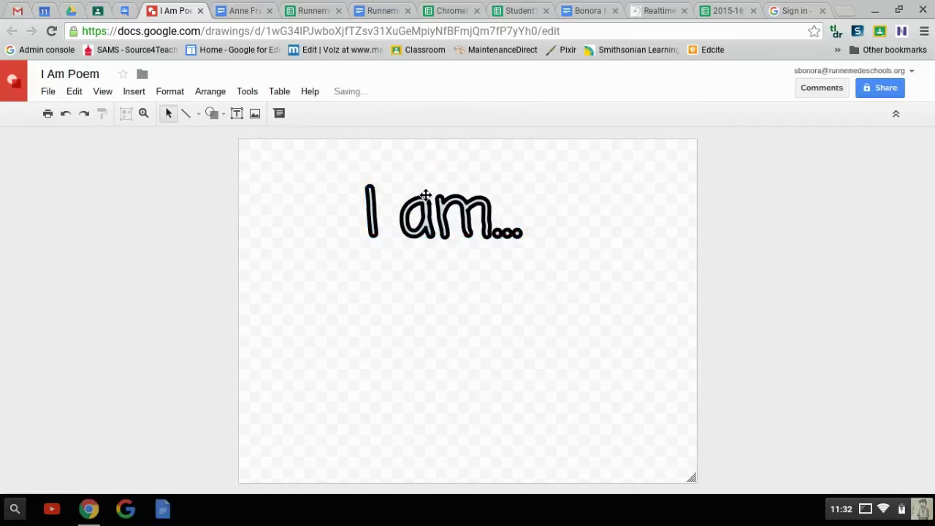
left_click(425, 197)
left_click(449, 173)
left_click(455, 227)
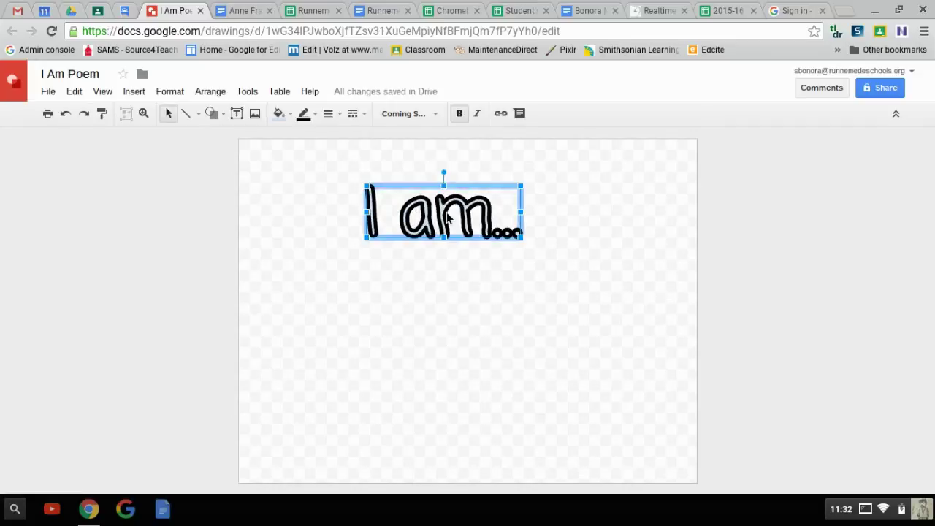
left_click_drag(486, 186, 515, 153)
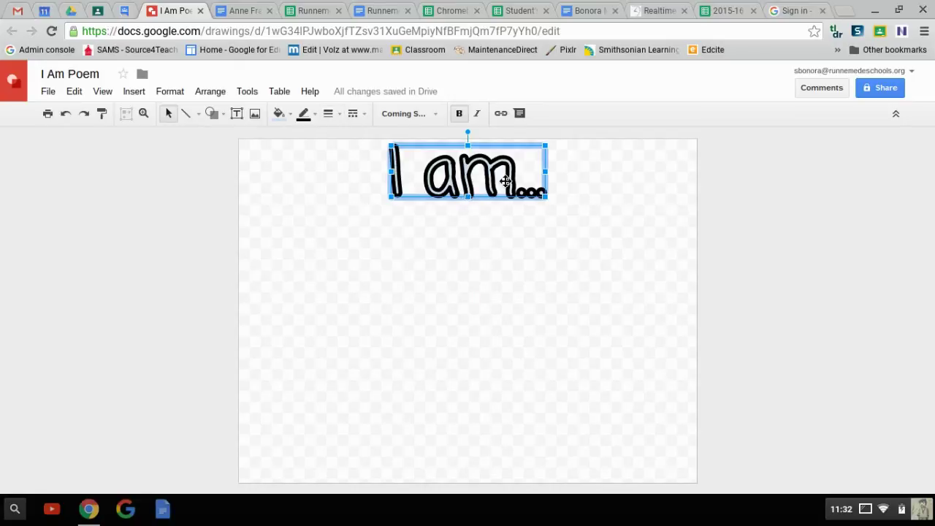
Fill the 'I am...' word art red and stretch it larger toward the left
left_click(293, 121)
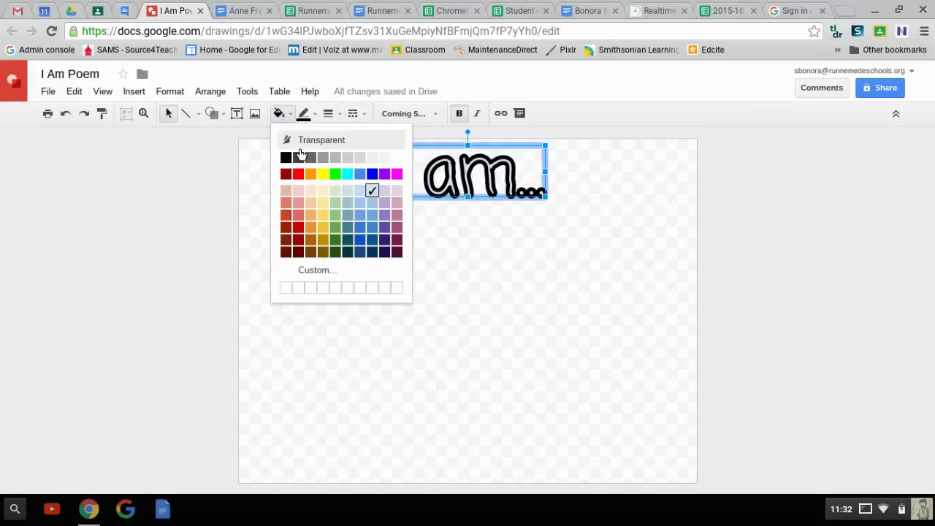
left_click(298, 175)
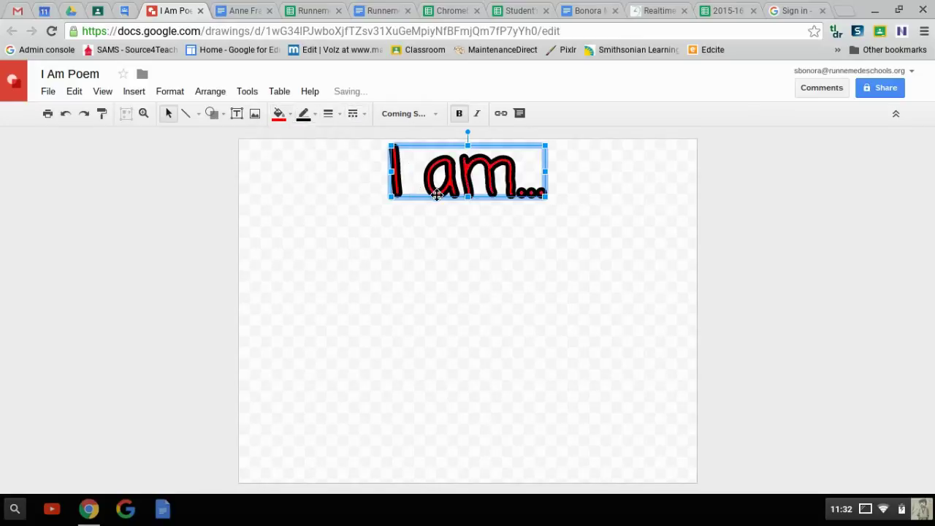
left_click_drag(546, 200, 632, 231)
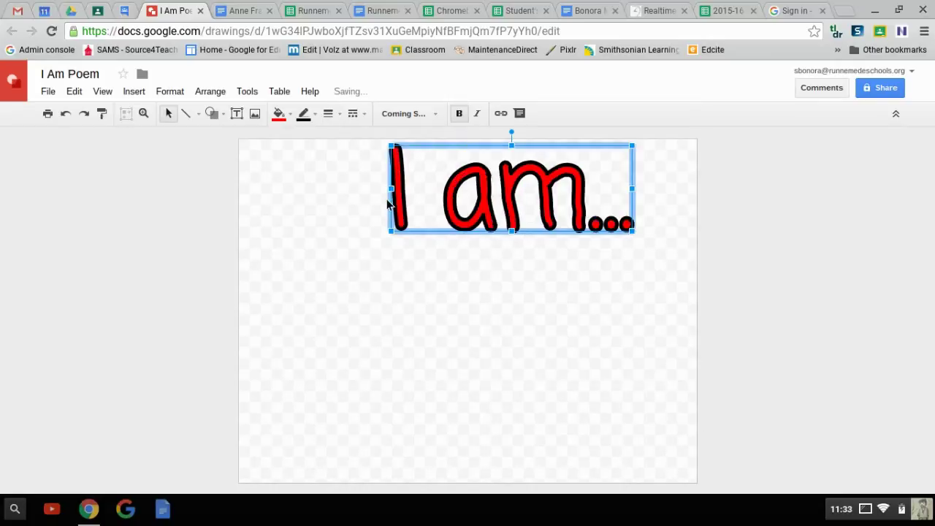
left_click_drag(391, 189, 295, 184)
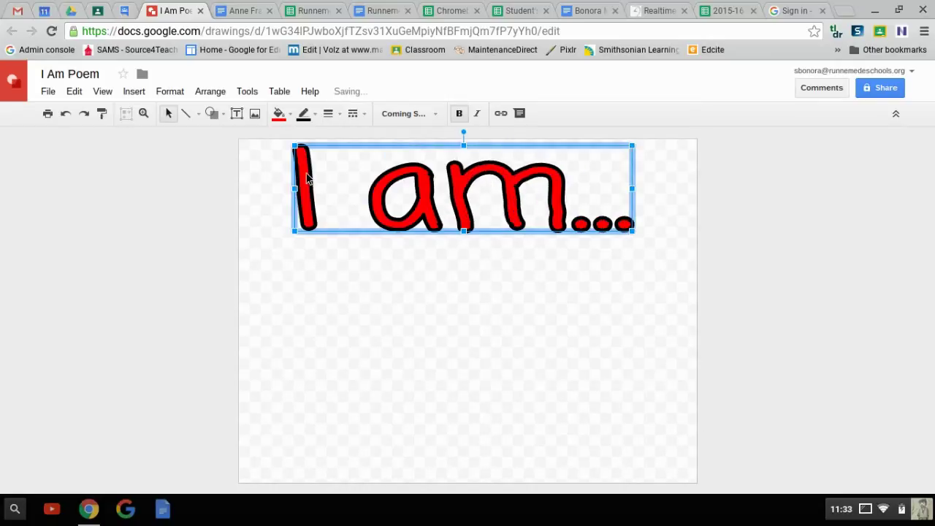
Switch the word art font to Consolas, then resize and reposition it
left_click(403, 114)
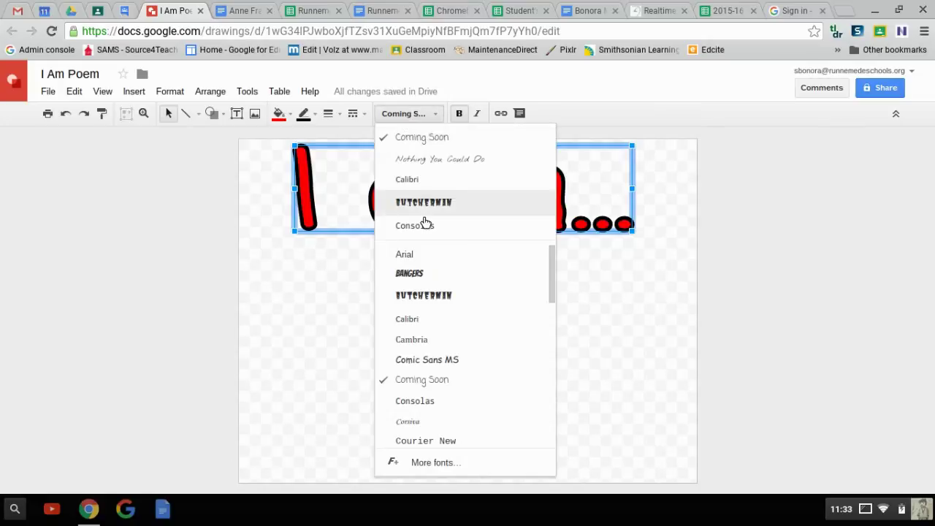
left_click(439, 401)
left_click_drag(451, 152, 427, 175)
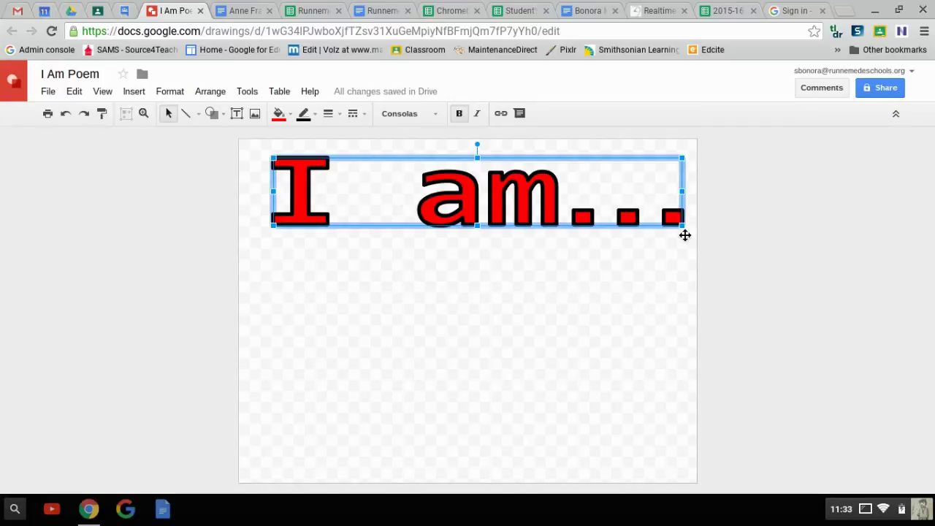
left_click_drag(689, 232, 484, 206)
left_click_drag(390, 166, 485, 295)
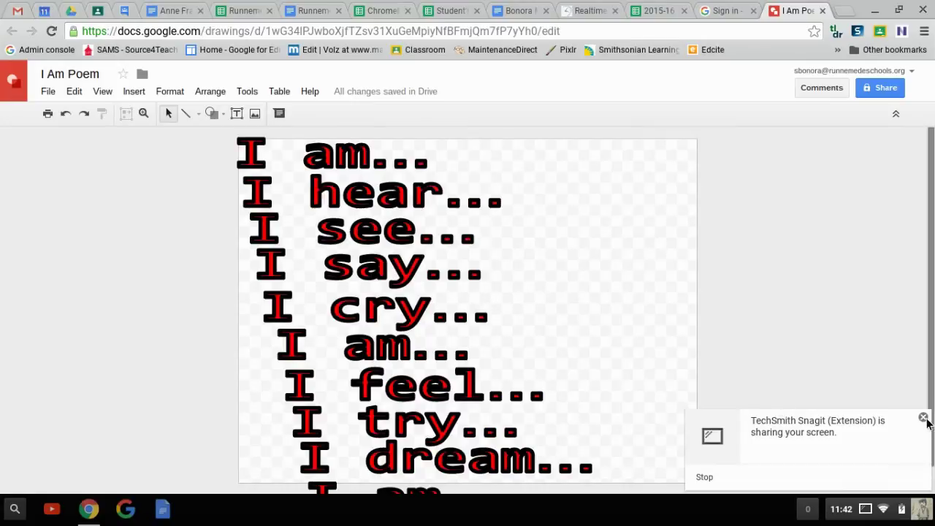
Dismiss the notification and shift the I am..., I hear... and I see... lines right
left_click(923, 418)
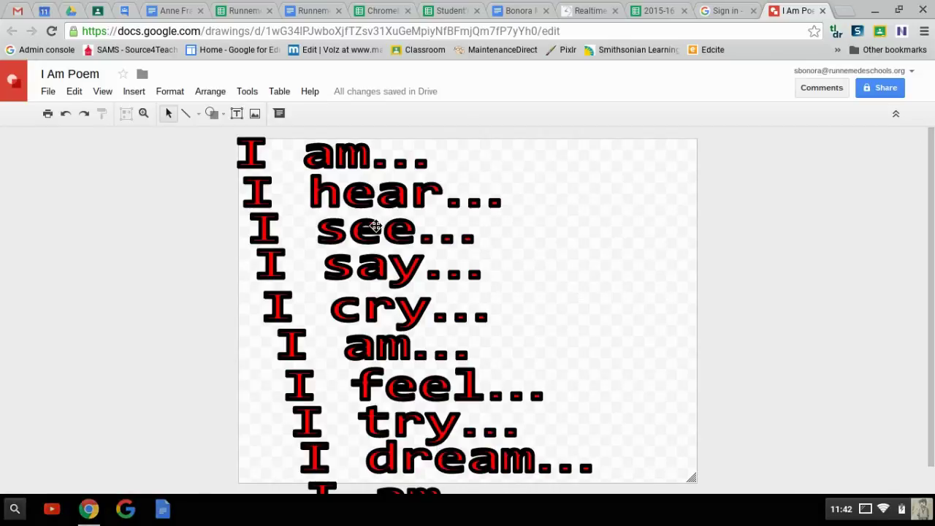
left_click(363, 158)
left_click_drag(363, 158, 366, 158)
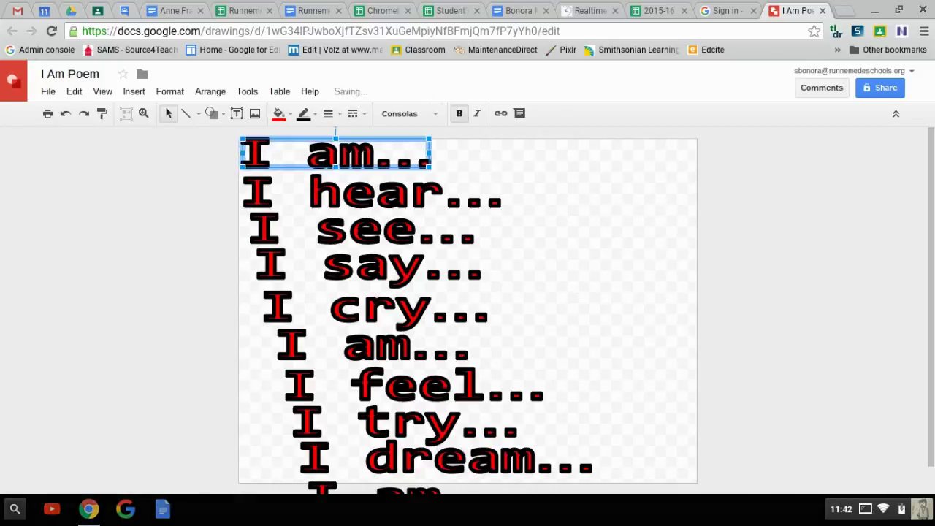
left_click(371, 195)
left_click_drag(371, 194, 380, 194)
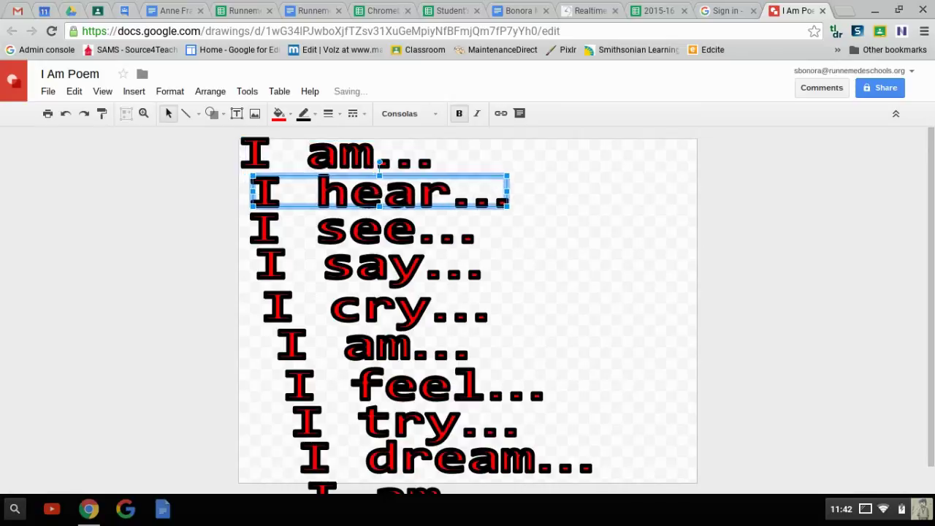
left_click(365, 233)
left_click_drag(365, 233, 379, 233)
Shift the I say..., I cry..., I am..., I feel..., I try..., I dream... and final I am... lines progressively right
left_click_drag(365, 266, 381, 266)
left_click_drag(370, 316, 390, 315)
left_click_drag(370, 346, 387, 346)
left_click_drag(370, 381, 390, 380)
left_click_drag(382, 418, 401, 423)
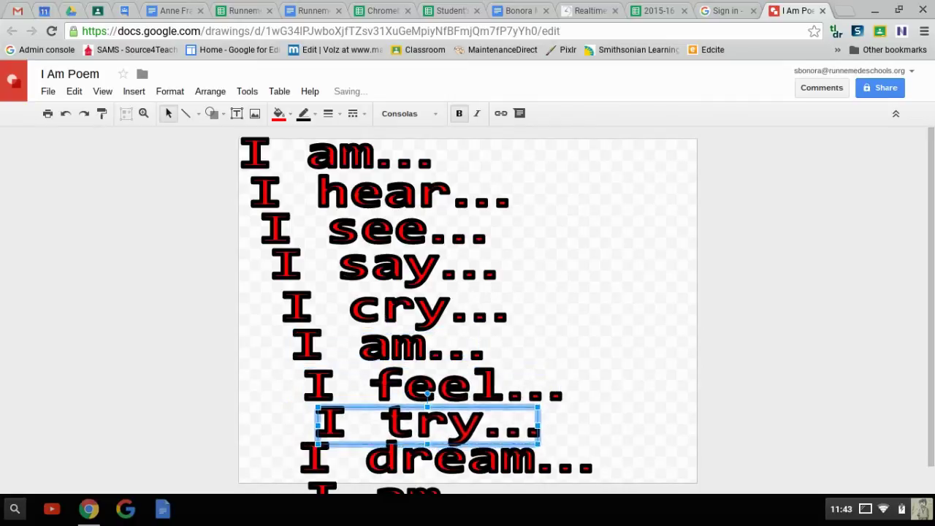
left_click_drag(375, 414, 378, 414)
left_click_drag(394, 460, 425, 460)
left_click_drag(373, 484, 414, 484)
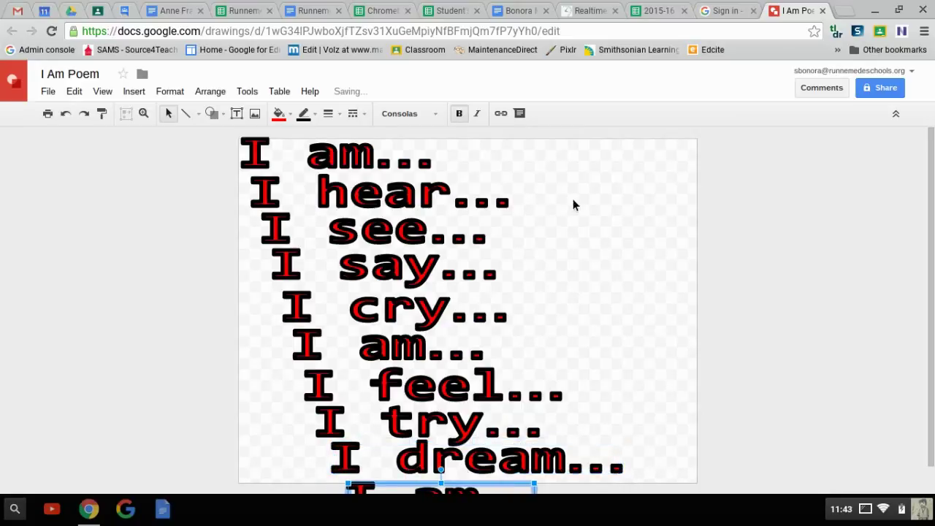
left_click(660, 220)
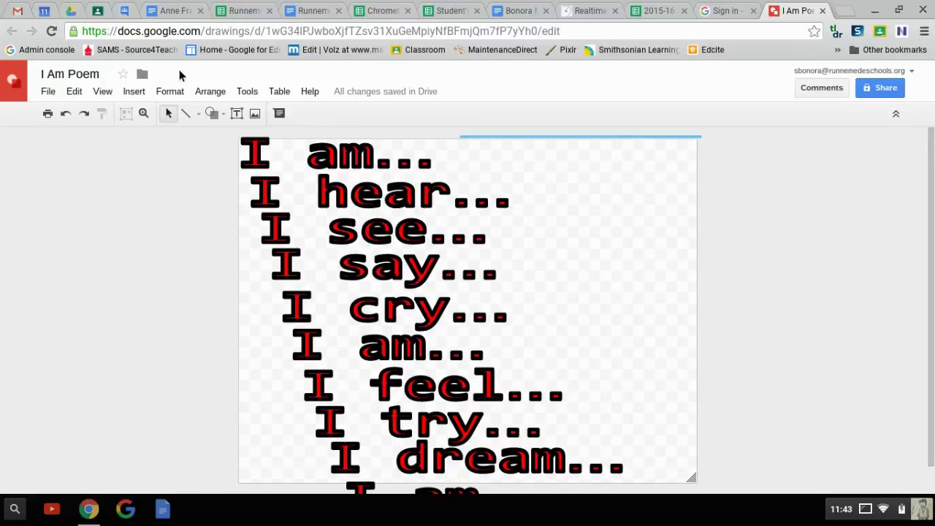
Select all poem lines, move them to the page top and enlarge them to fill the canvas
left_click_drag(220, 205, 232, 508)
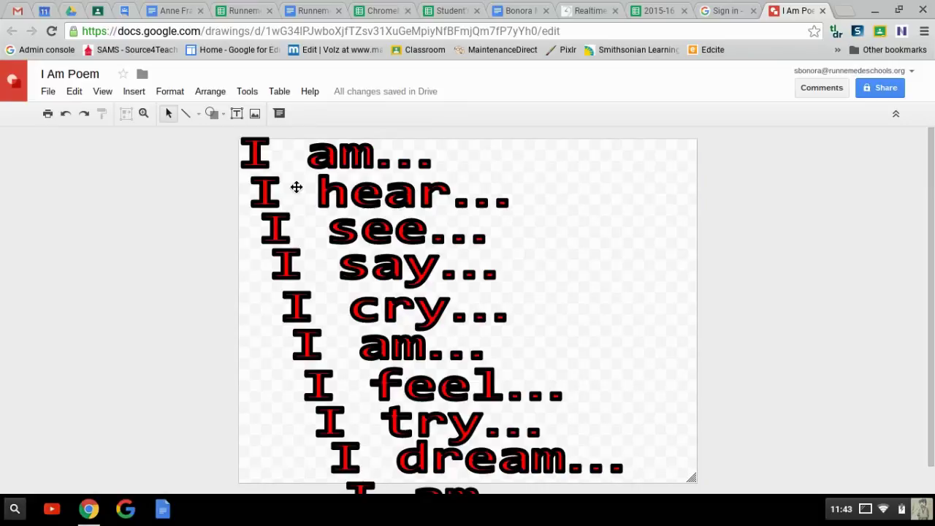
left_click_drag(740, 150, 287, 494)
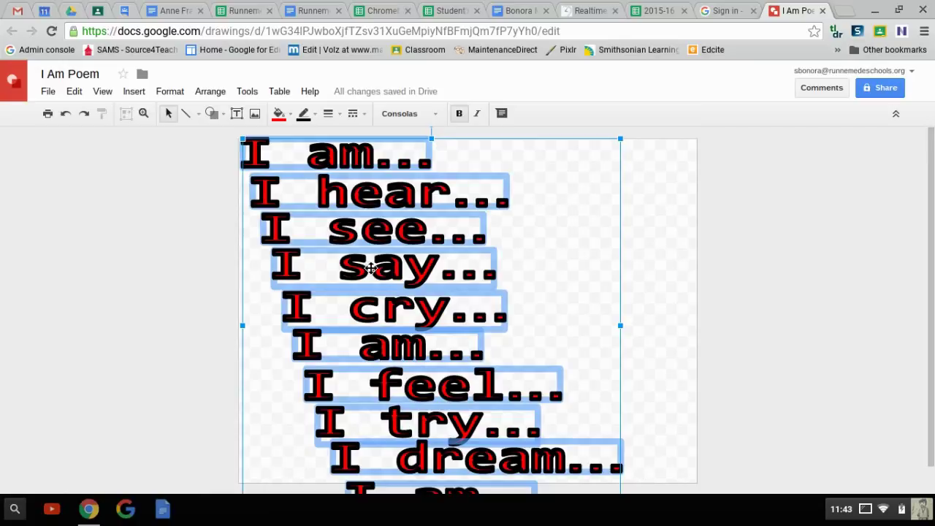
left_click_drag(433, 392, 401, 295)
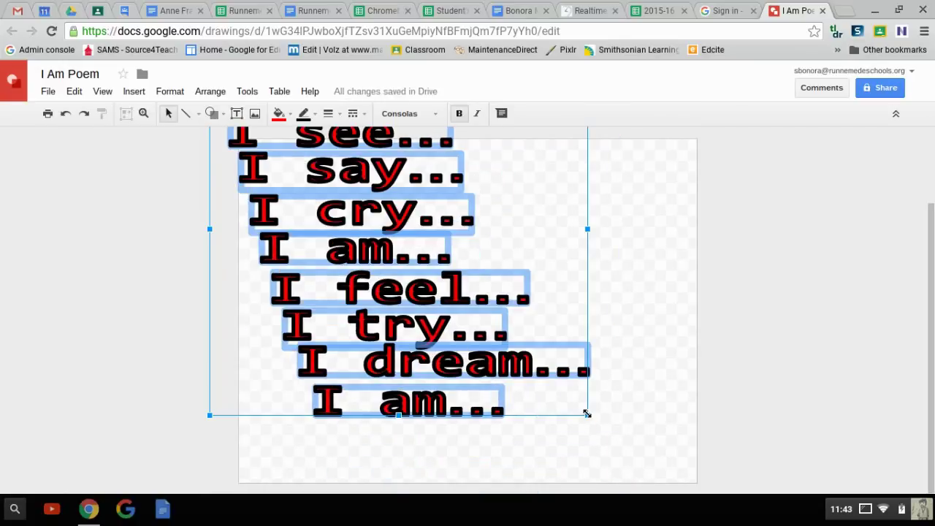
left_click_drag(588, 416, 589, 308)
left_click_drag(476, 246, 460, 317)
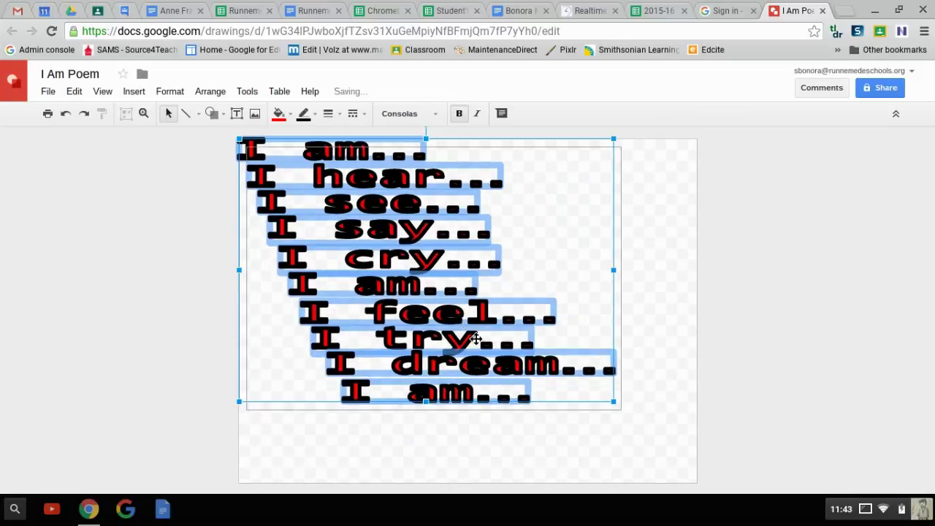
left_click_drag(476, 338, 478, 340)
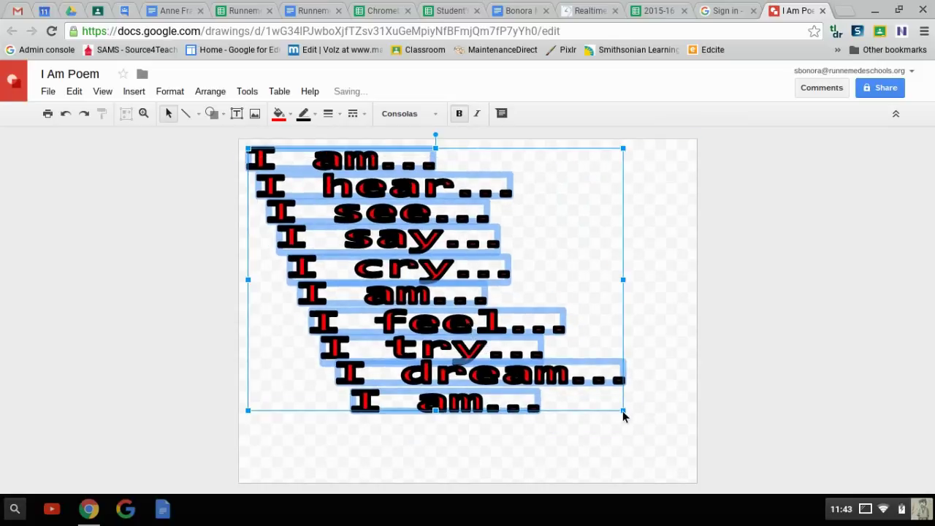
mouse_move(629, 418)
left_mouse_down()
mouse_move(690, 474)
mouse_move(683, 468)
left_mouse_up()
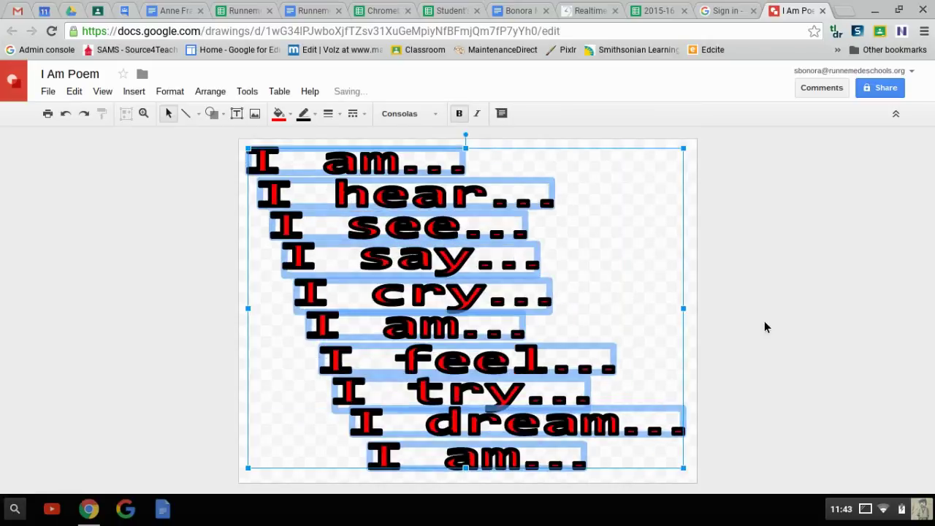
left_click(840, 292)
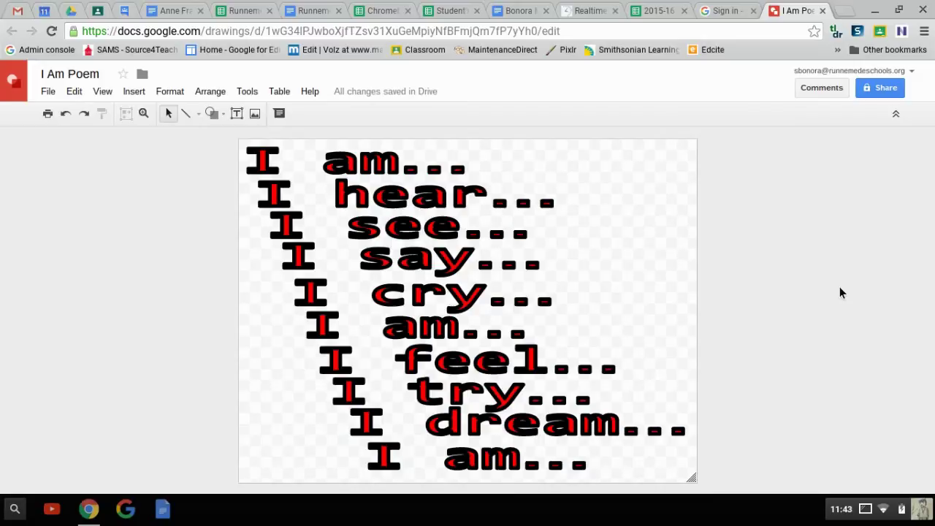
Open the I feel... and I say... lines for editing and close them unchanged
left_click(461, 365)
double_click(462, 365)
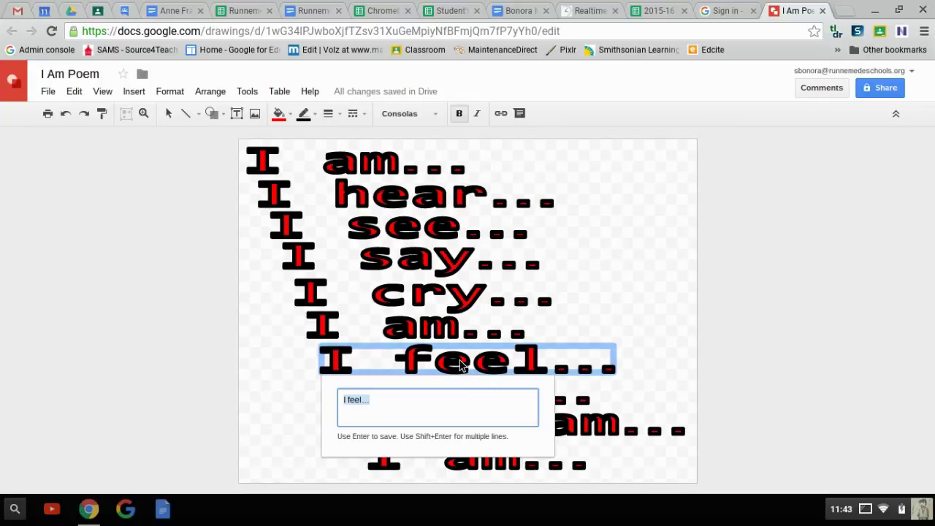
key("Return")
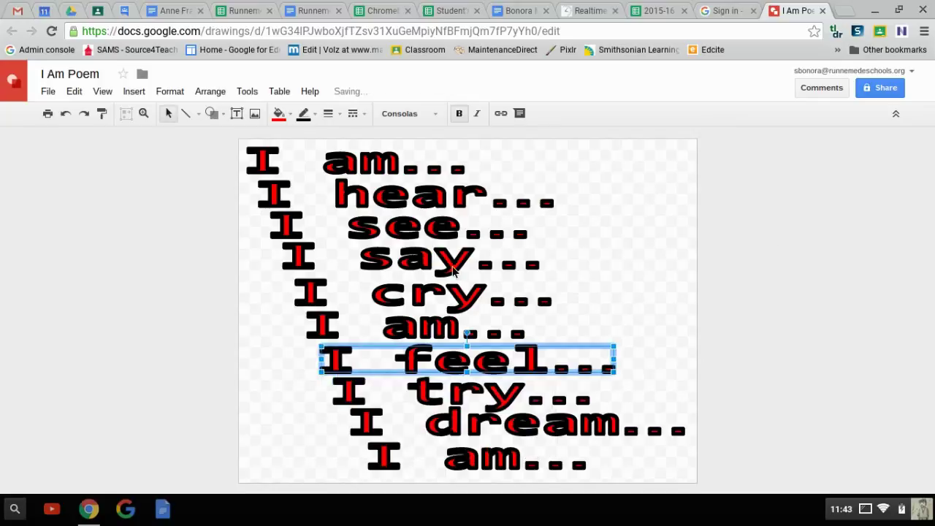
double_click(455, 269)
key("Return")
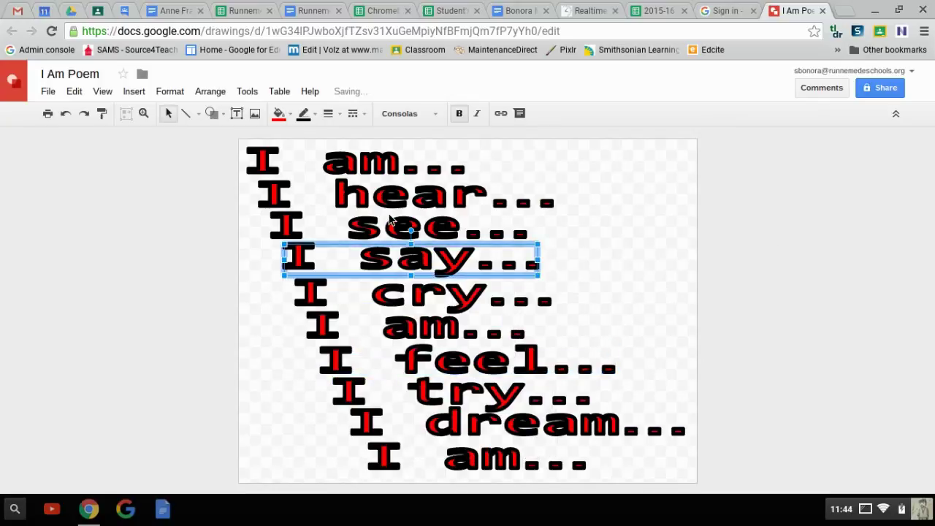
Fill the I hear... and I see... lines with light pink
left_click(370, 208)
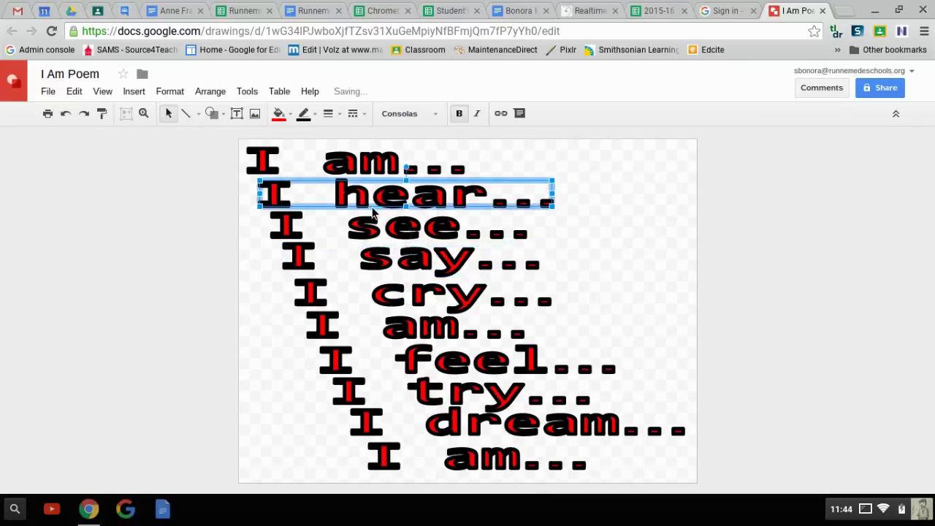
left_click(279, 113)
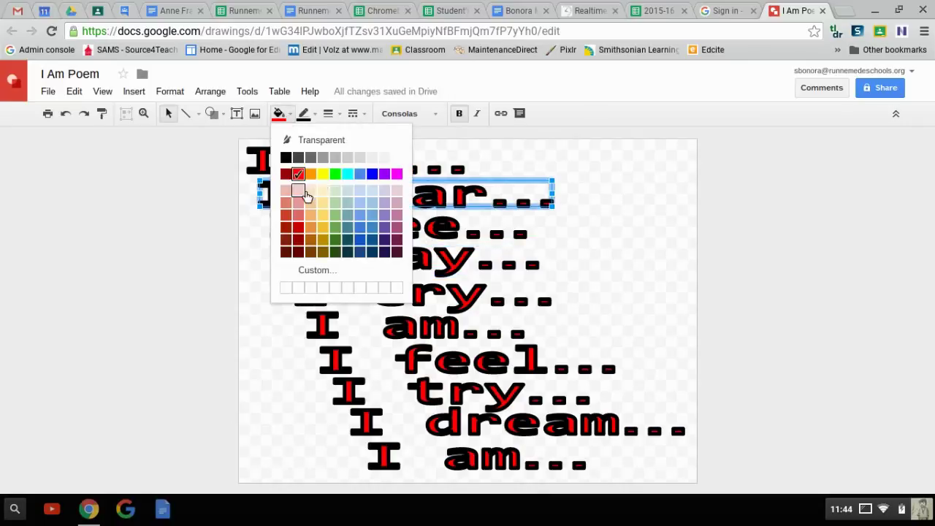
left_click(305, 193)
left_click(315, 228)
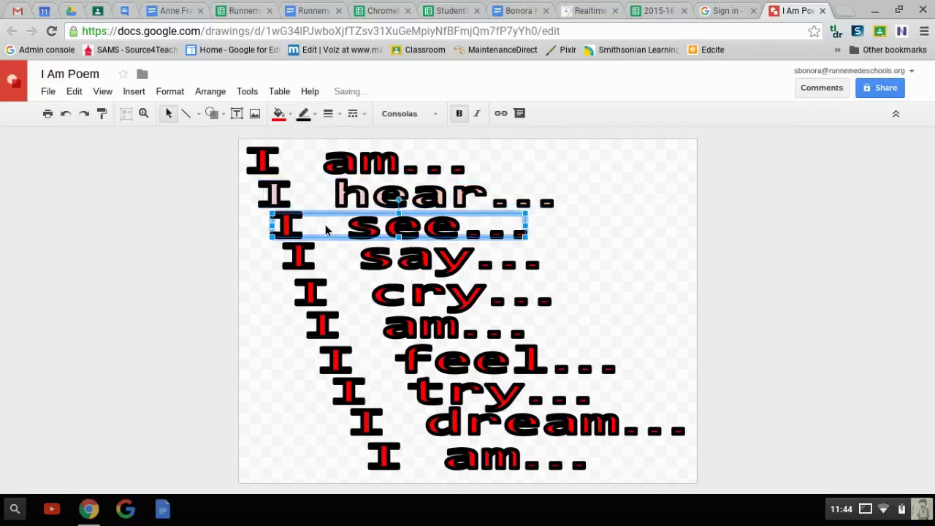
left_click(278, 113)
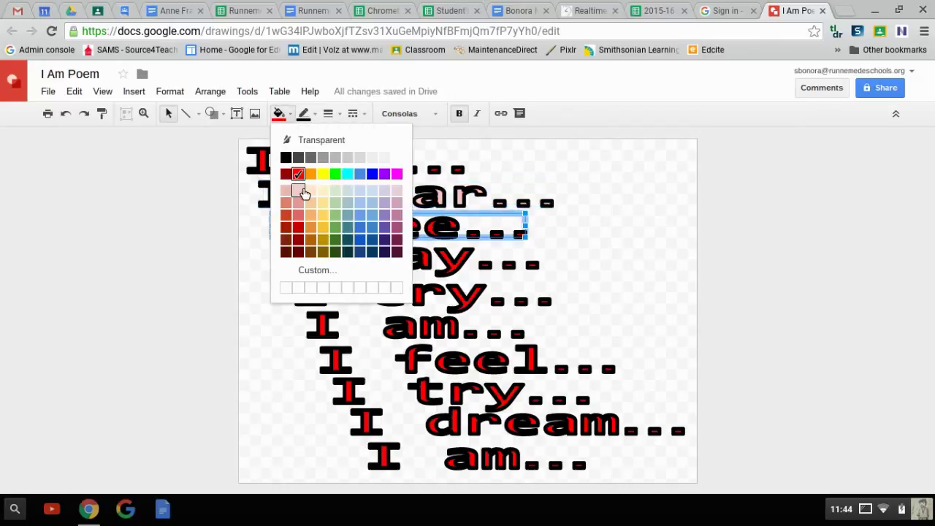
left_click(303, 194)
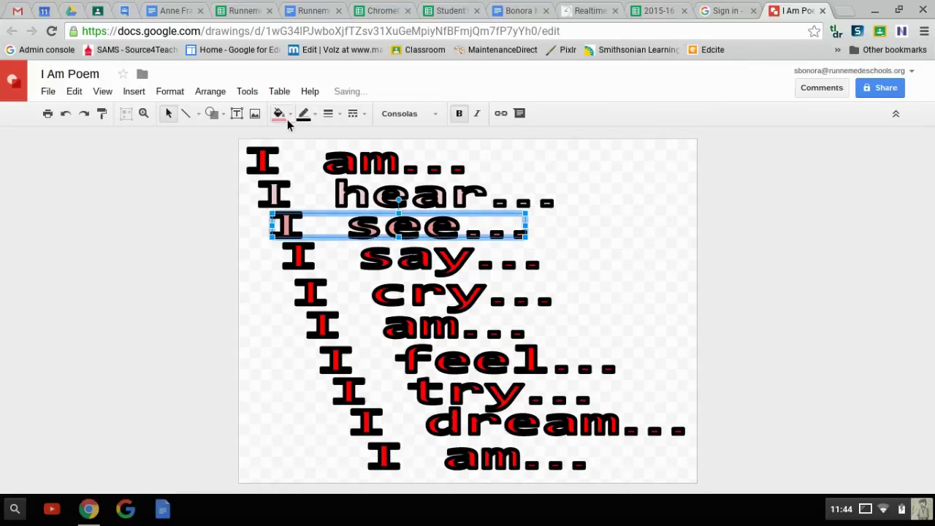
Fill the I say... and I cry... lines with a light red shade
left_click(342, 271)
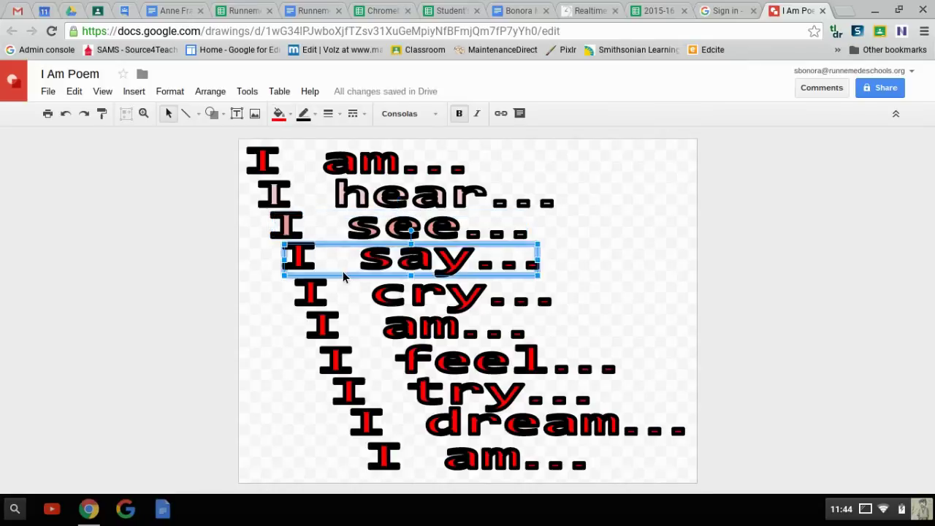
left_click(278, 114)
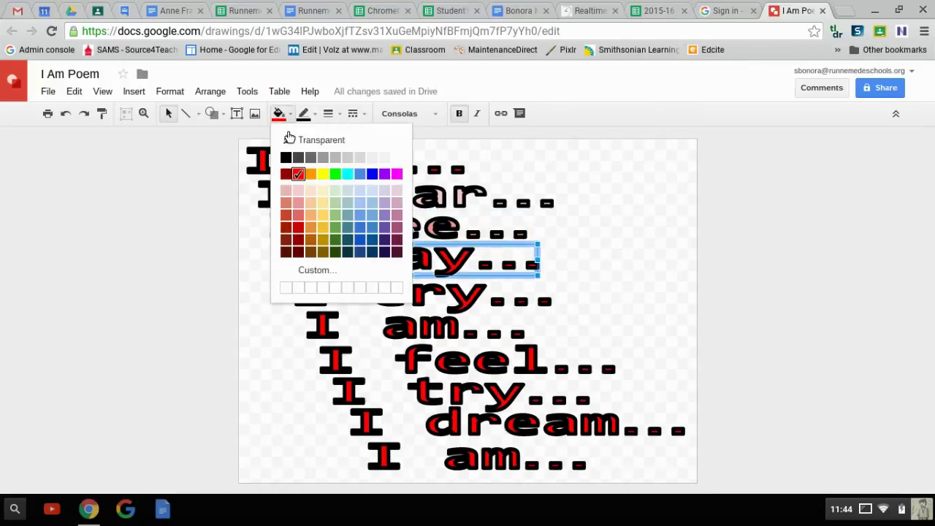
left_click(303, 221)
left_click(335, 310)
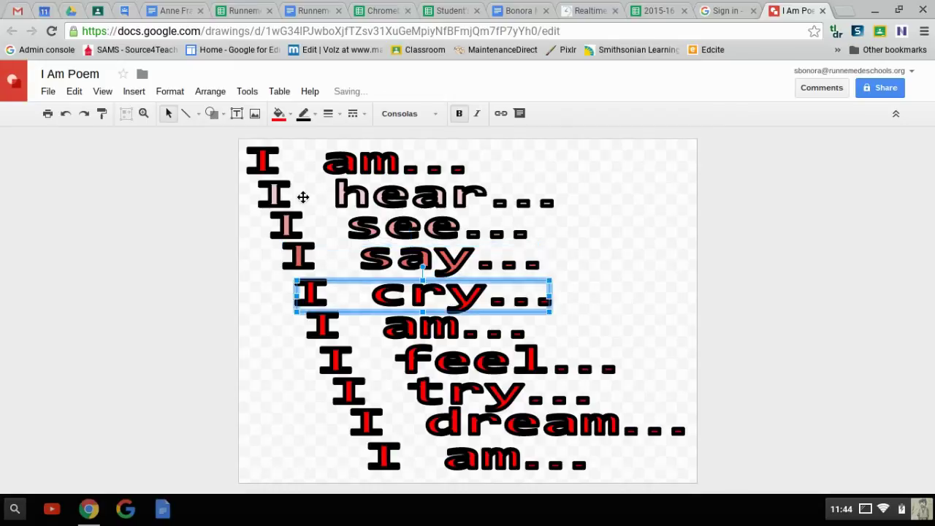
left_click(278, 113)
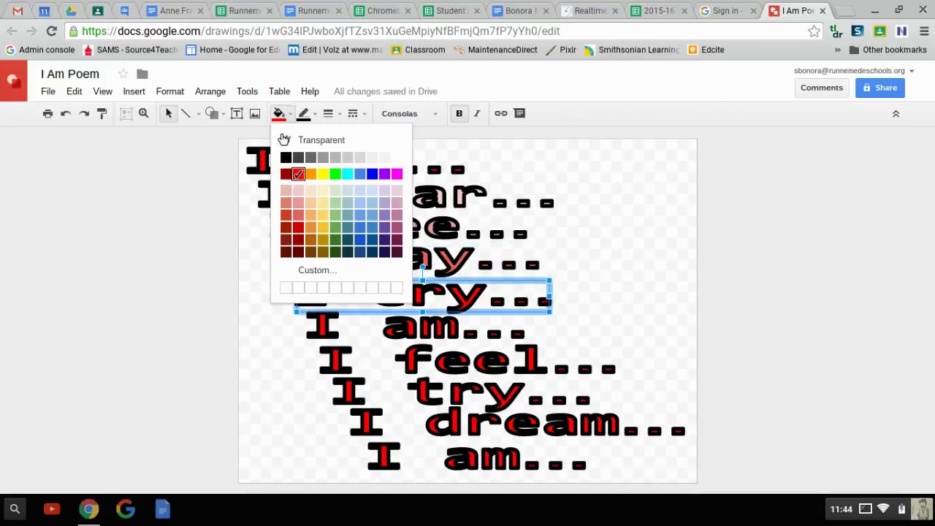
left_click(300, 217)
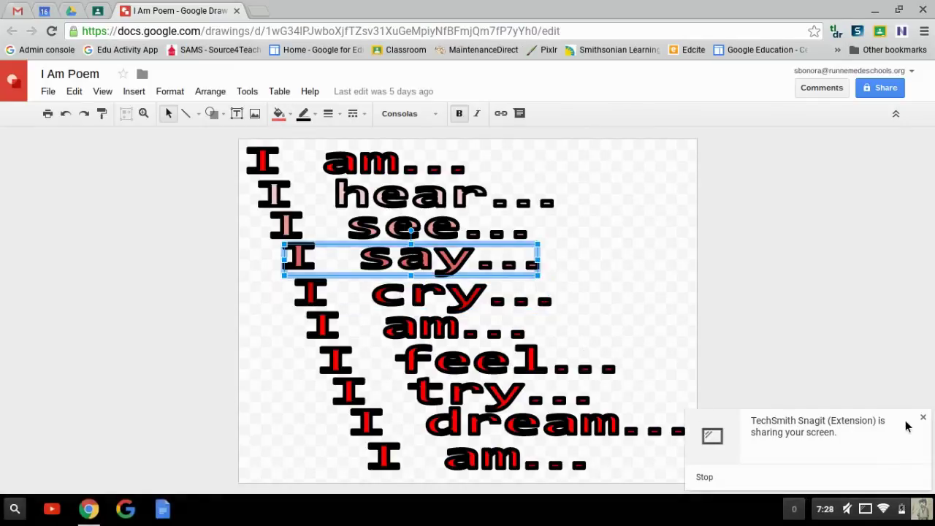
Download the drawing as a PNG image, 'I Am Poem .png'
left_click(923, 417)
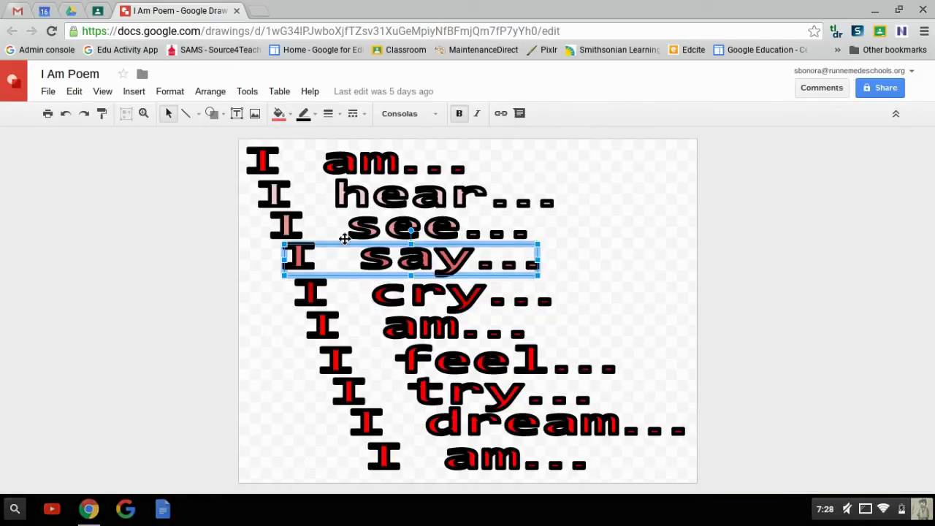
left_click(182, 292)
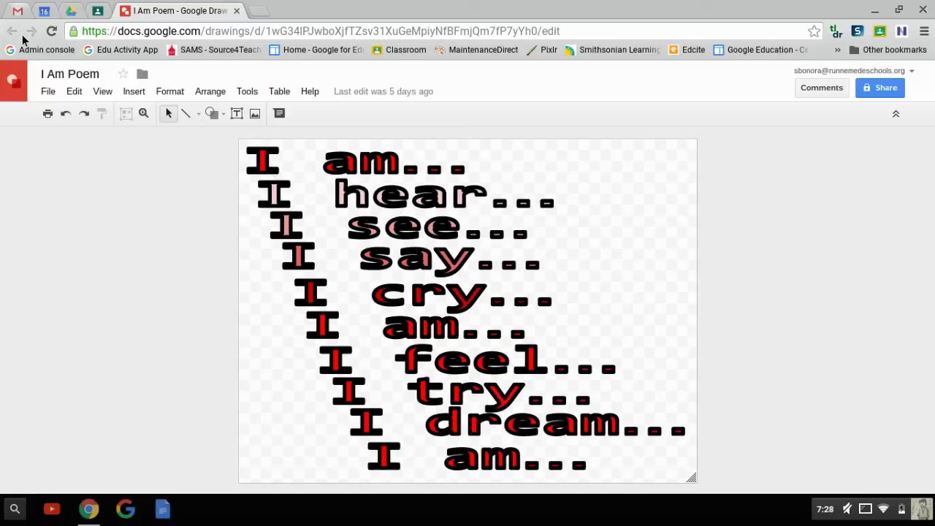
left_click(48, 92)
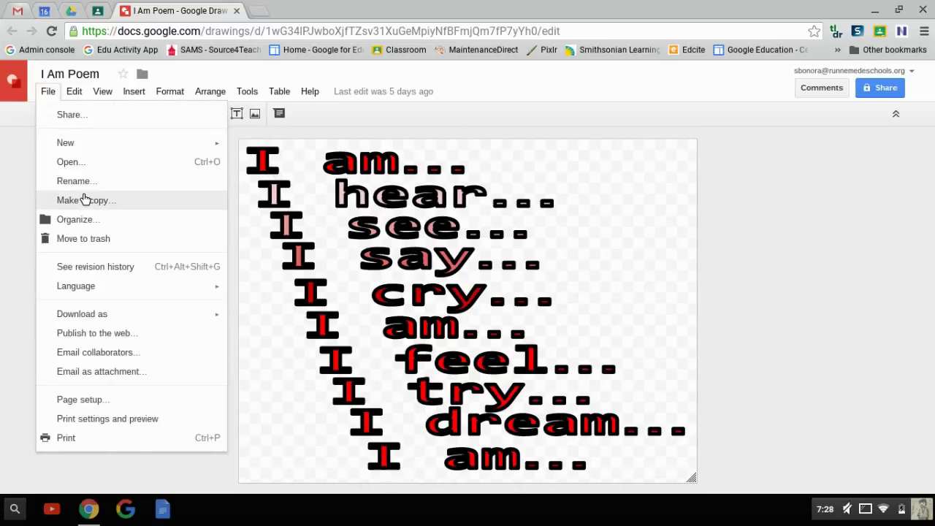
mouse_move(96, 314)
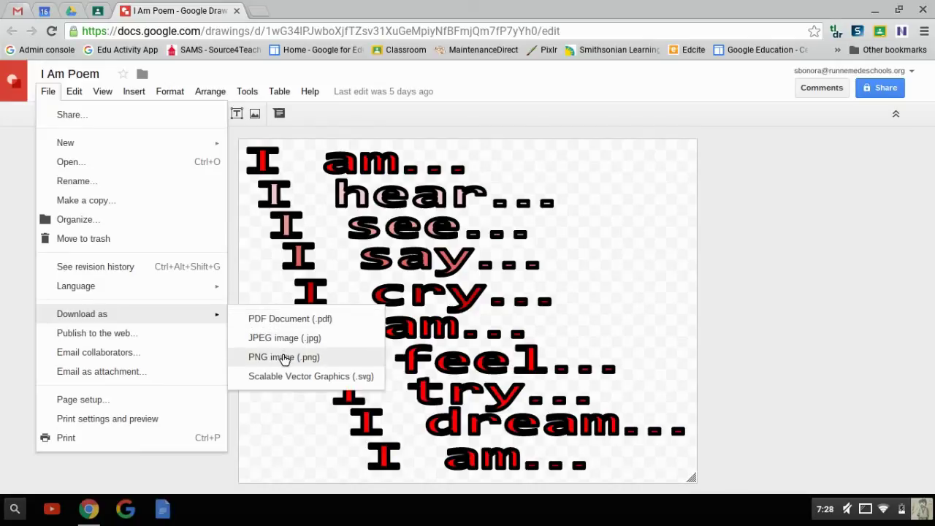
left_click(277, 357)
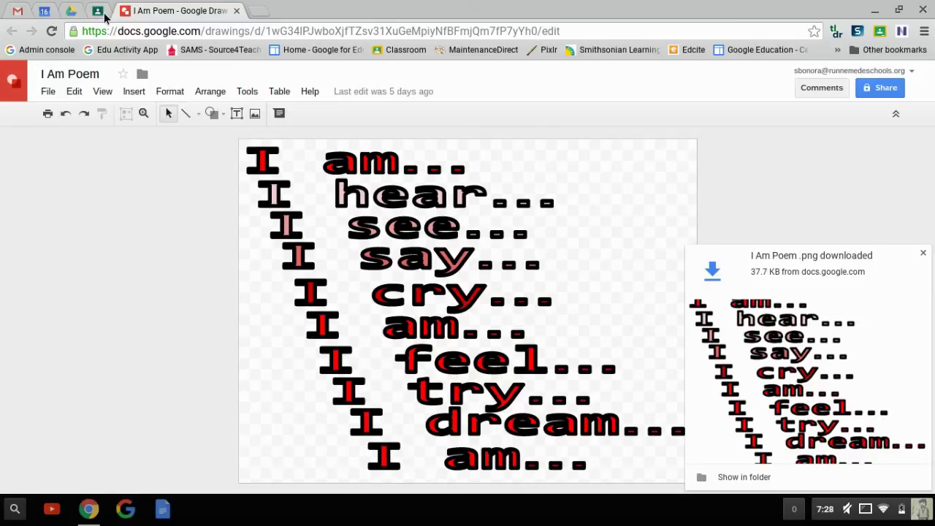
Switch to Google Drive and bring up the advanced search options
left_click(74, 13)
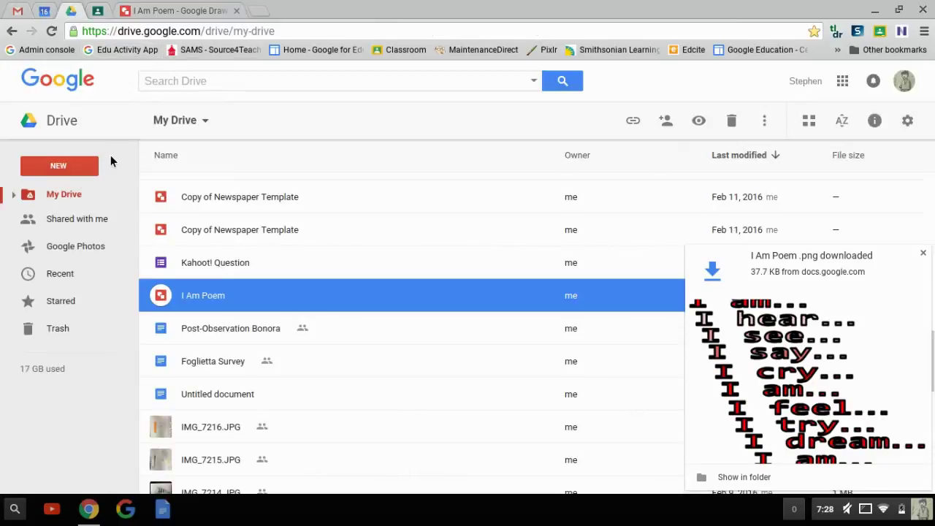
scroll(226, 327, "up", 5)
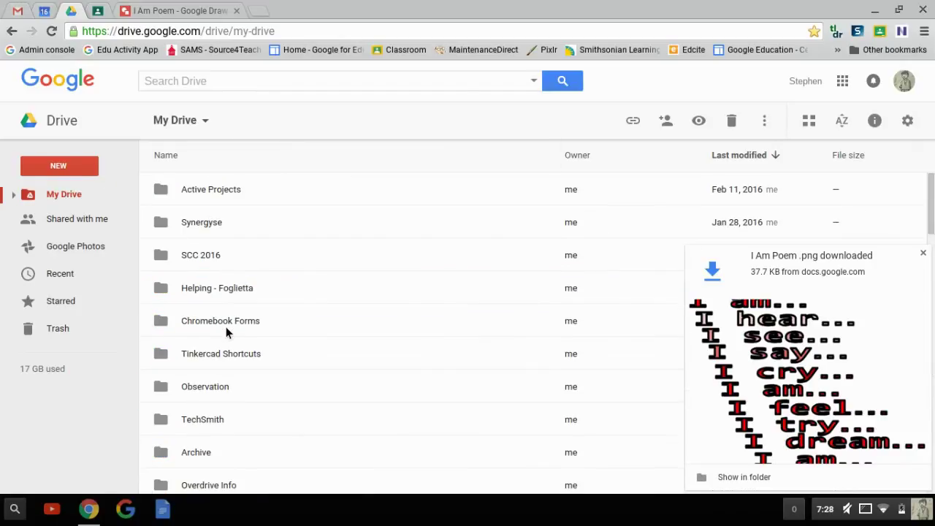
left_click(203, 83)
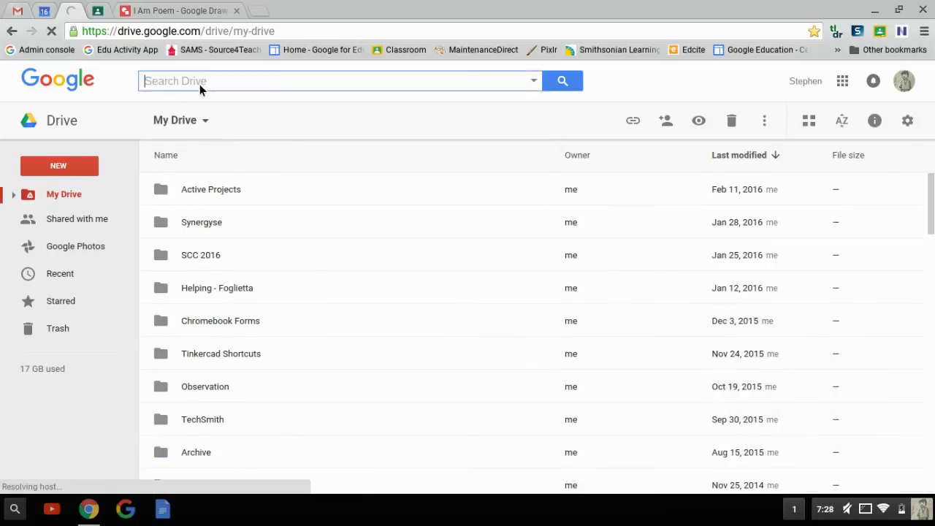
left_click(534, 82)
left_click(536, 84)
left_click(536, 84)
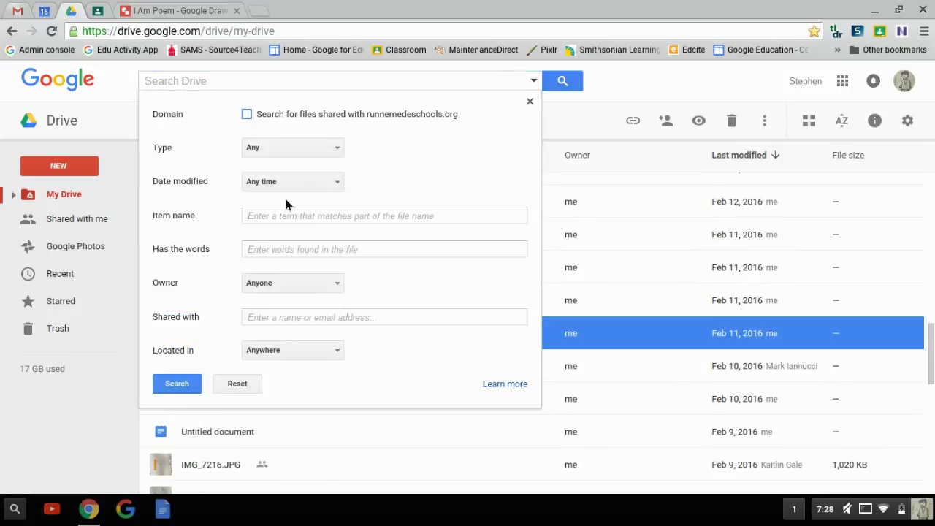
Search for items named 'I am' owned by a specific colleague, entered by e-mail address
left_click(303, 289)
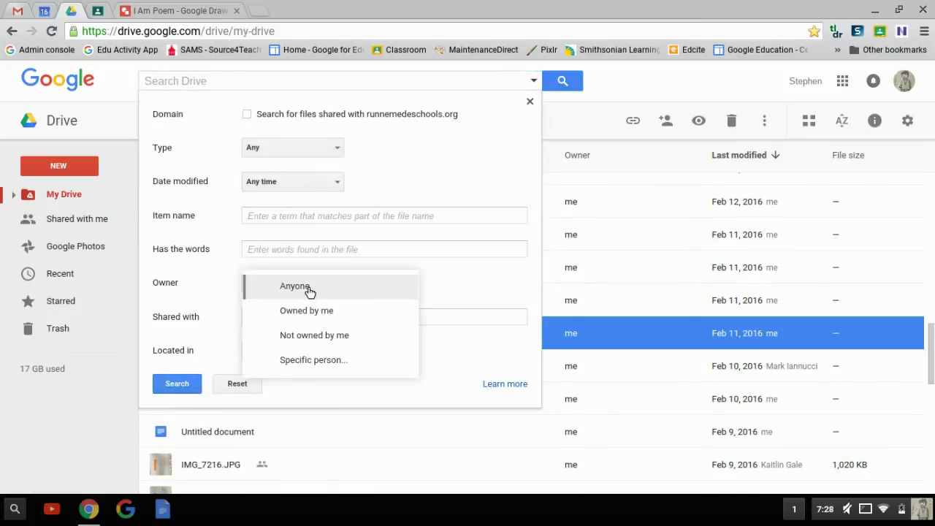
left_click(313, 360)
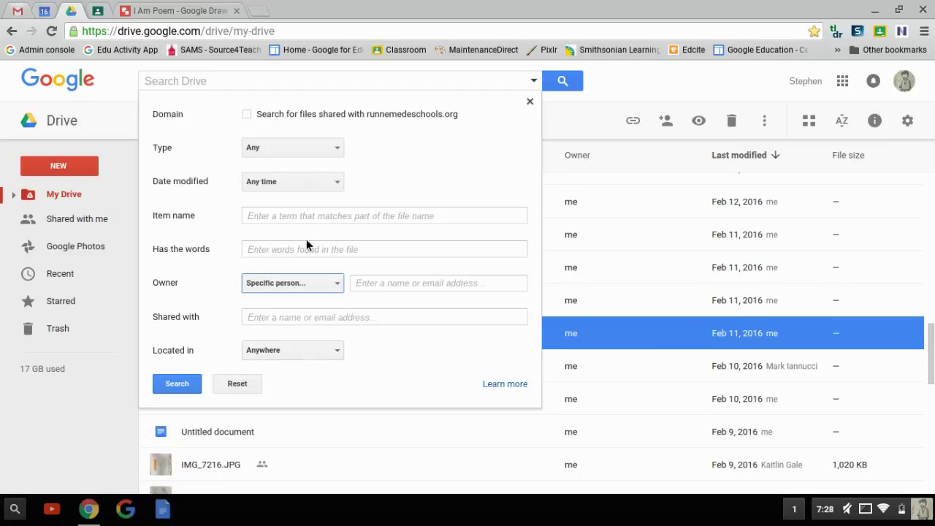
left_click(384, 292)
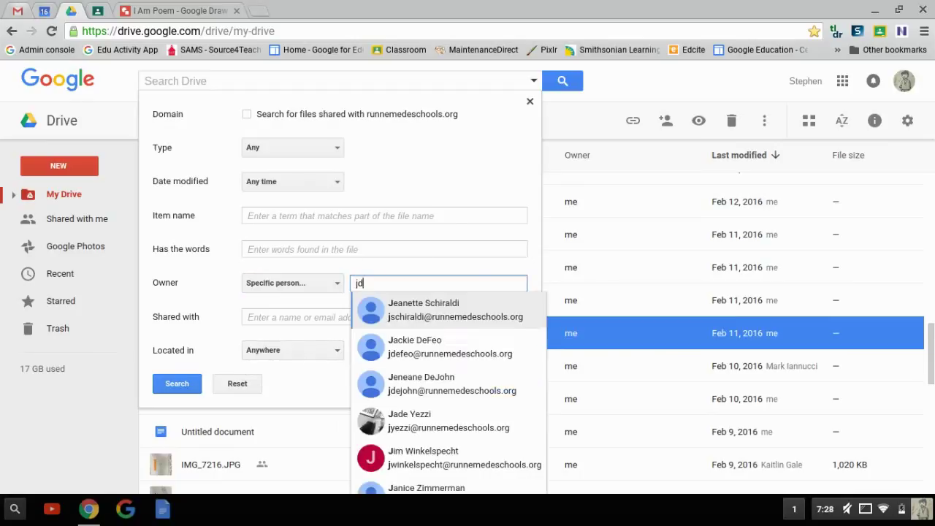
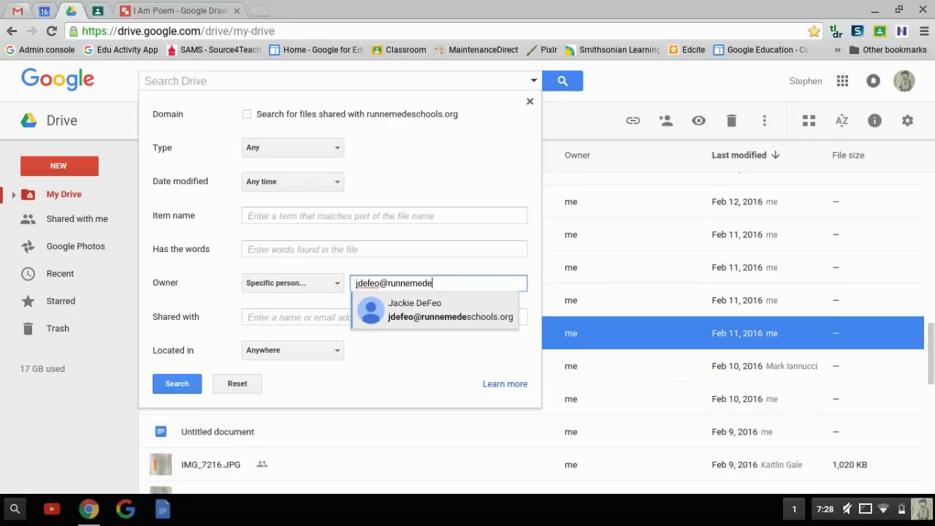
key("Return")
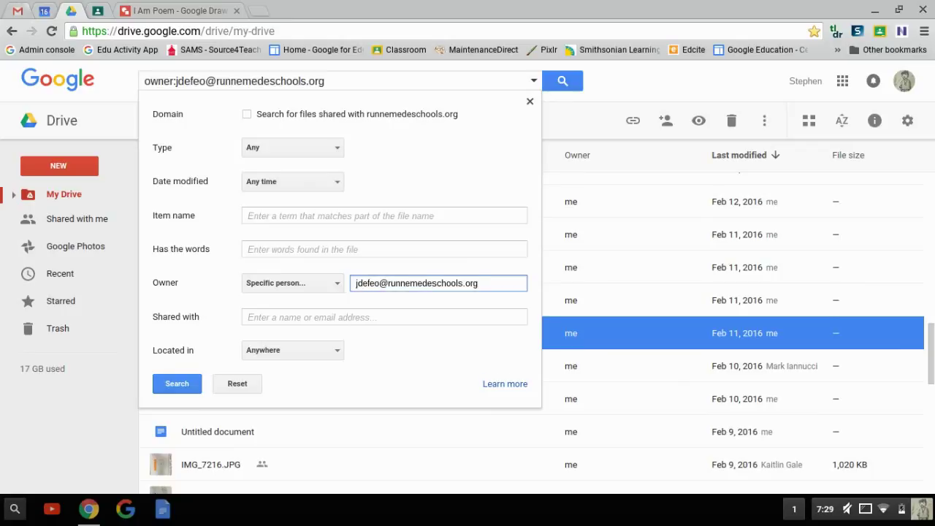
left_click(274, 229)
type("I")
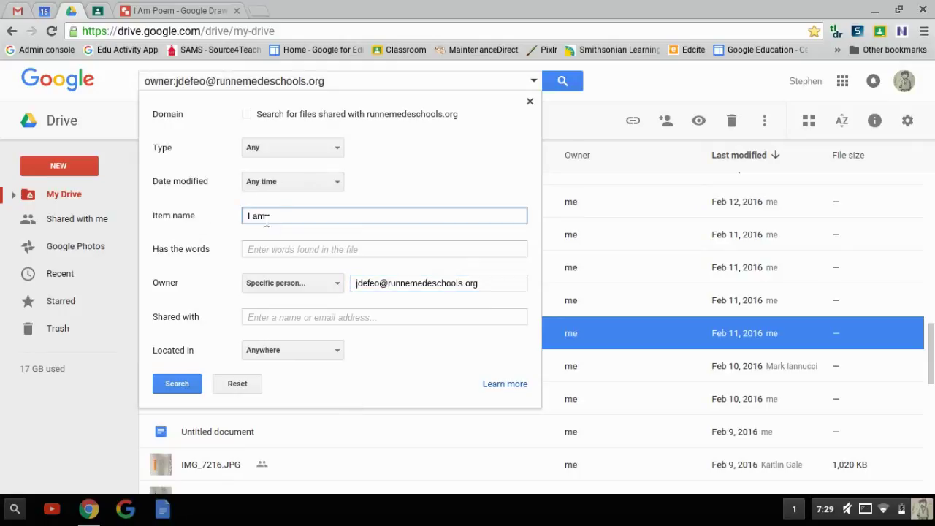
type(" am")
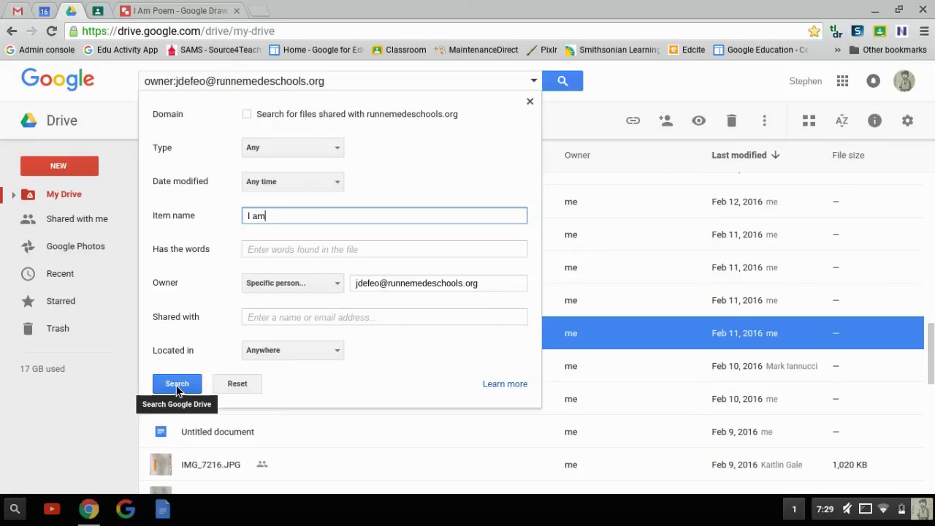
left_click(176, 389)
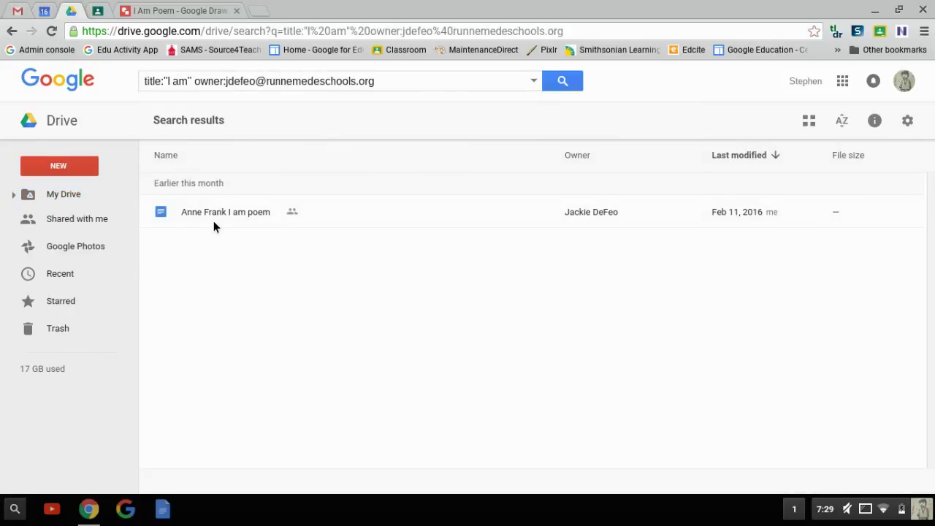
Open the 'Anne Frank I am poem' document from the Google Drive results
left_click(228, 224)
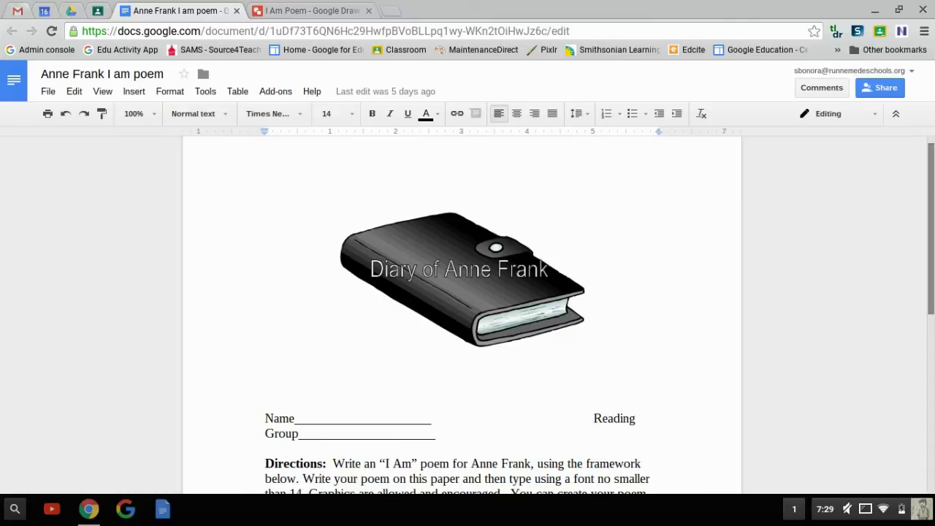
Upload 'I Am Poem .png' from Downloads into the document above the 'I am…' lines
scroll(931, 294, "down", 3)
scroll(931, 293, "down", 1)
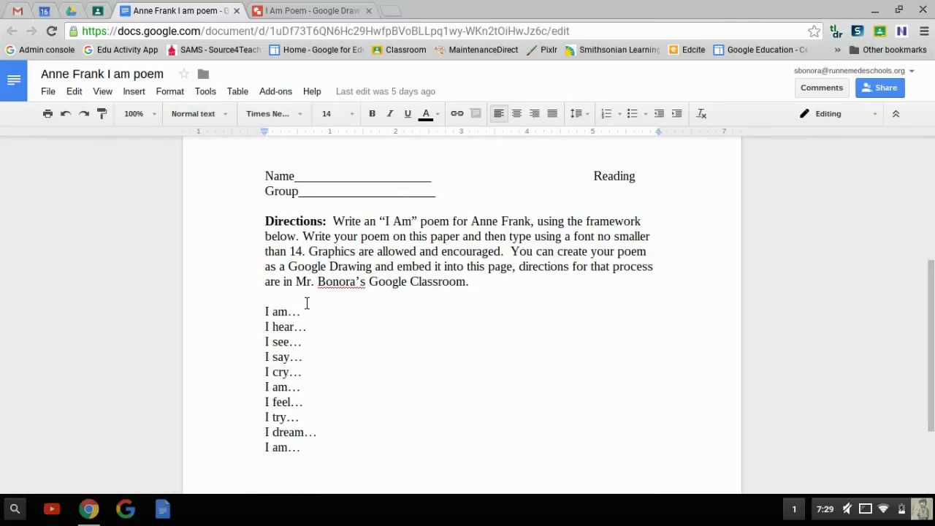
left_click(136, 94)
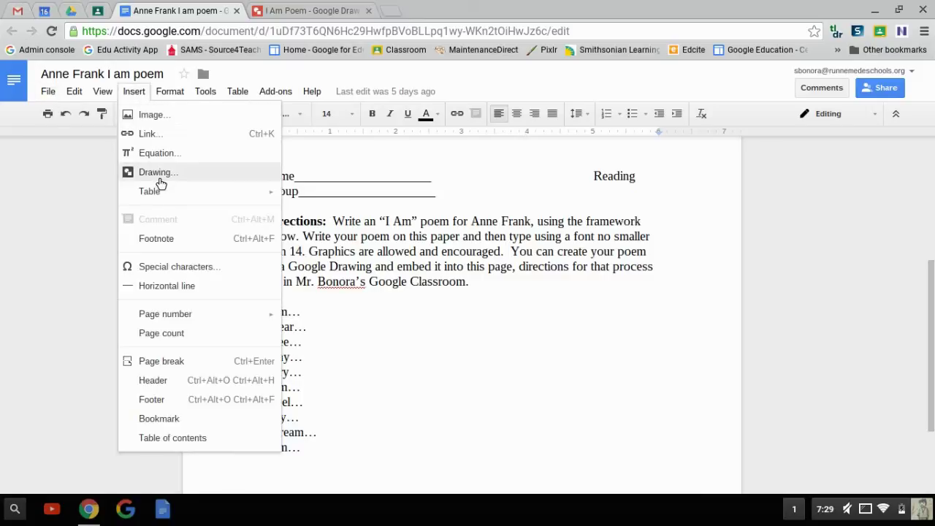
left_click(154, 116)
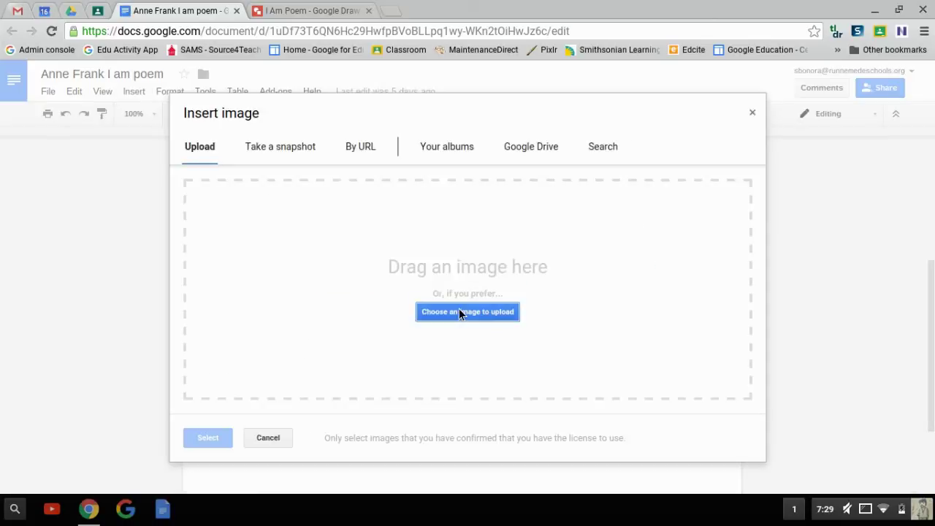
left_click(458, 311)
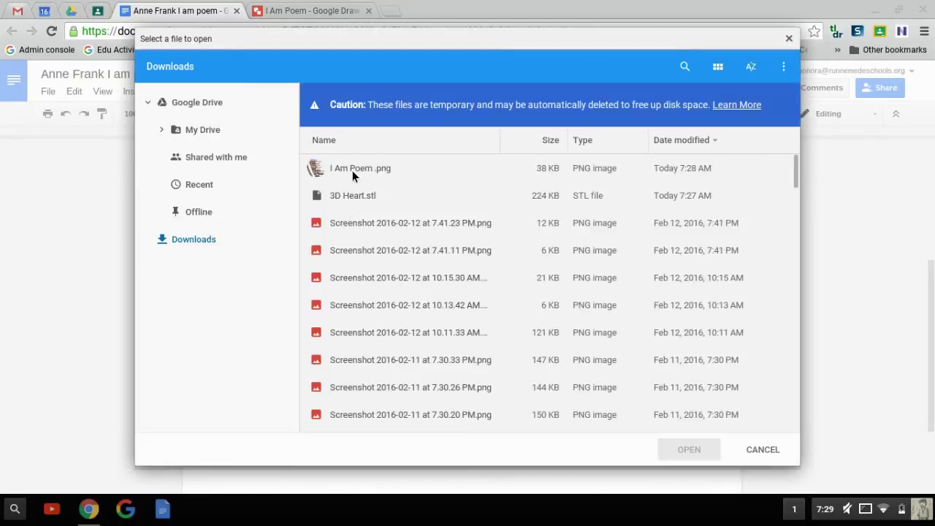
left_click(354, 168)
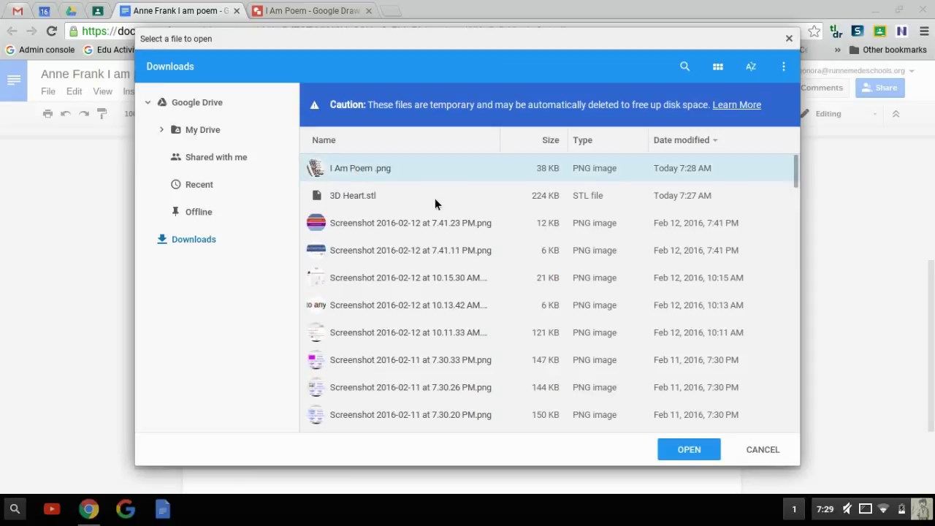
left_click(692, 451)
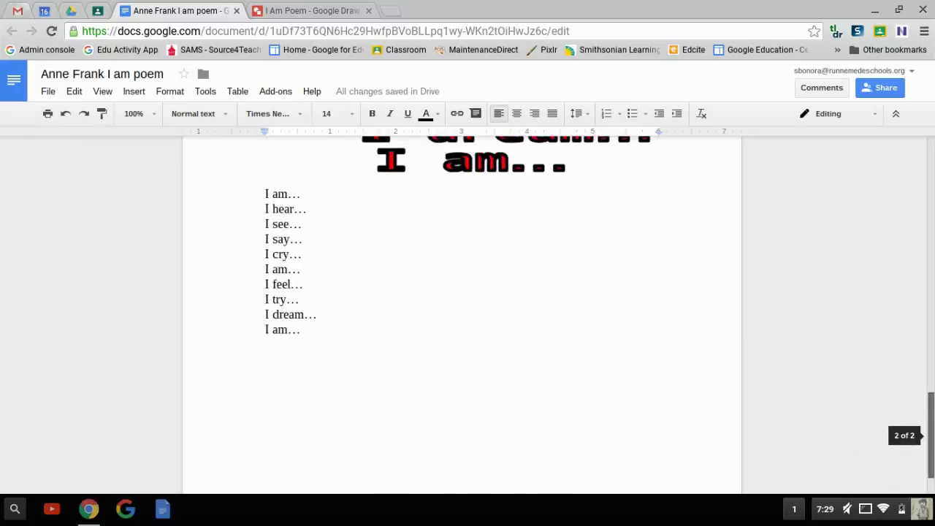
Set the inserted poem image to Wrap text
left_click_drag(931, 365, 932, 375)
left_click(484, 307)
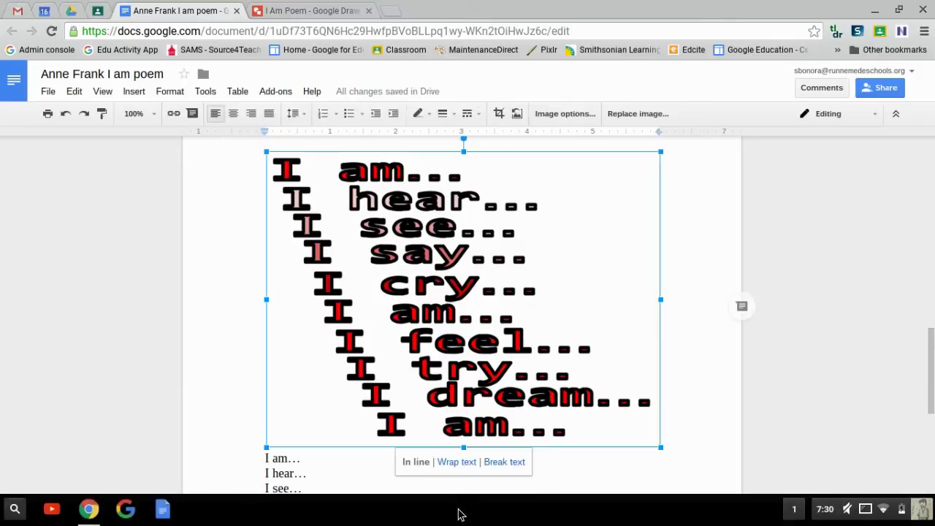
left_click(465, 463)
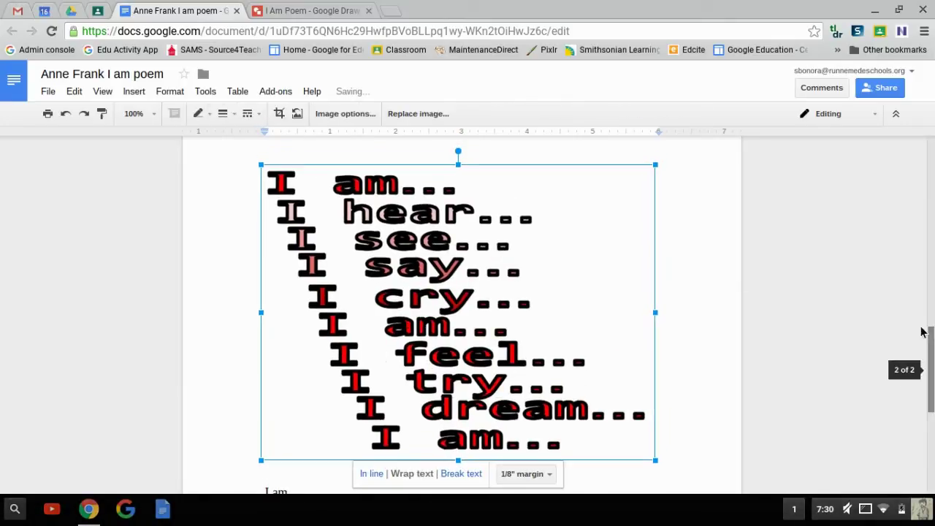
Drag the poem image into the Directions paragraph, between its last lines
left_click_drag(930, 360, 925, 317)
scroll(643, 346, "down", 2)
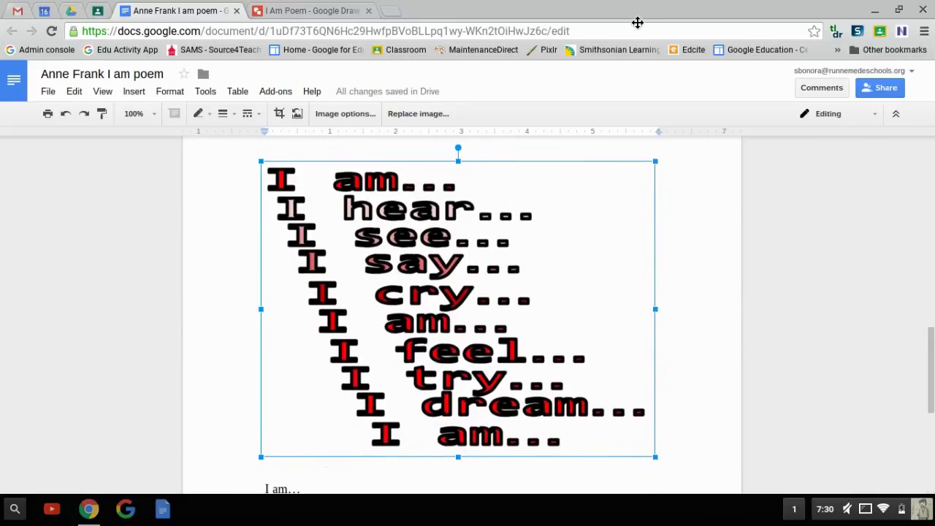
left_click_drag(637, 22, 576, 241)
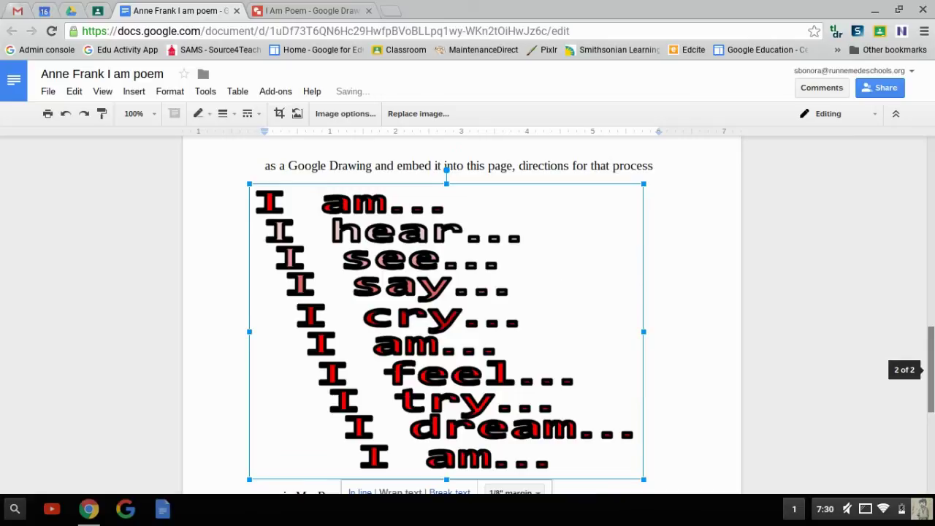
left_click_drag(930, 368, 931, 384)
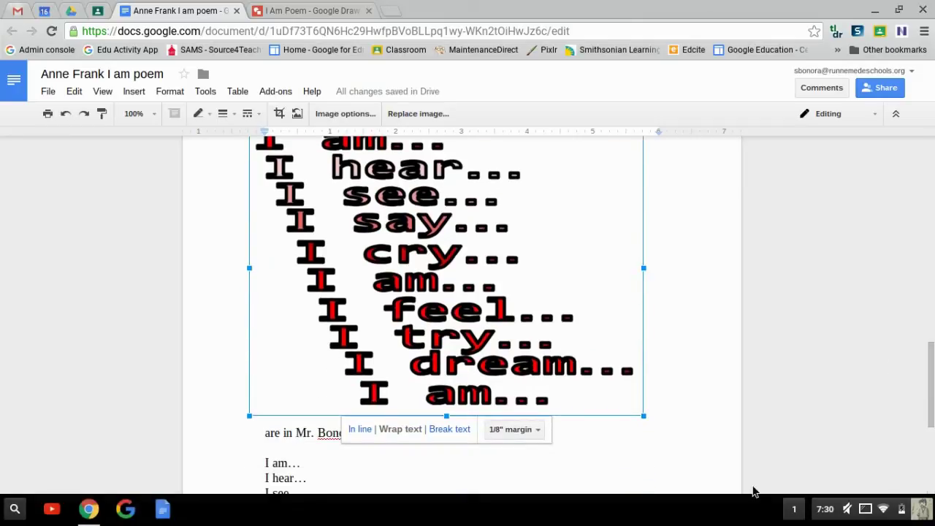